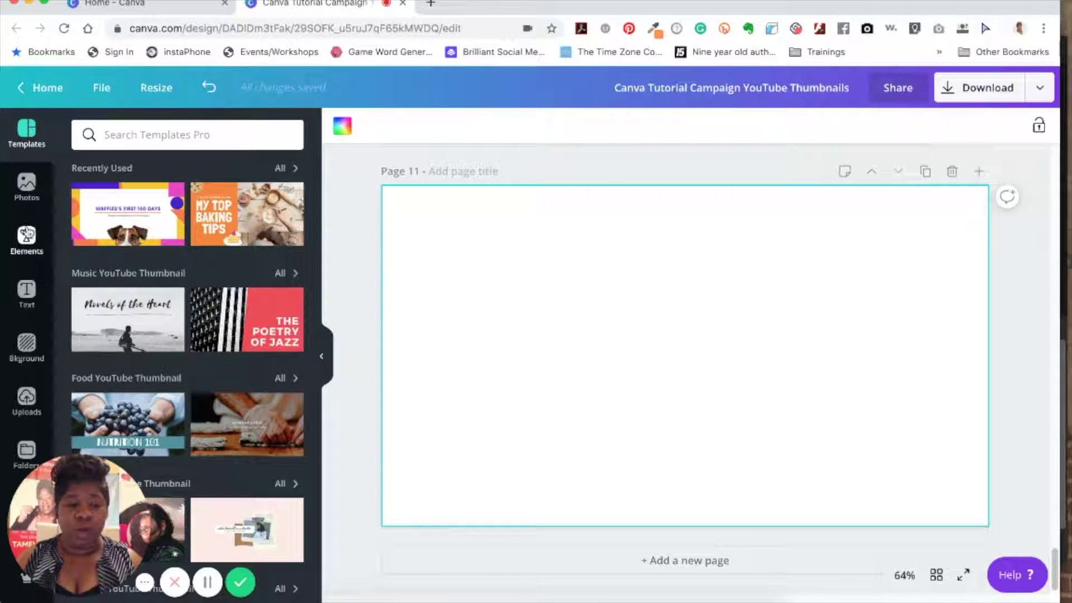
Search Elements for 'letter frames' and add the T letter frame to Page 11
click(26, 237)
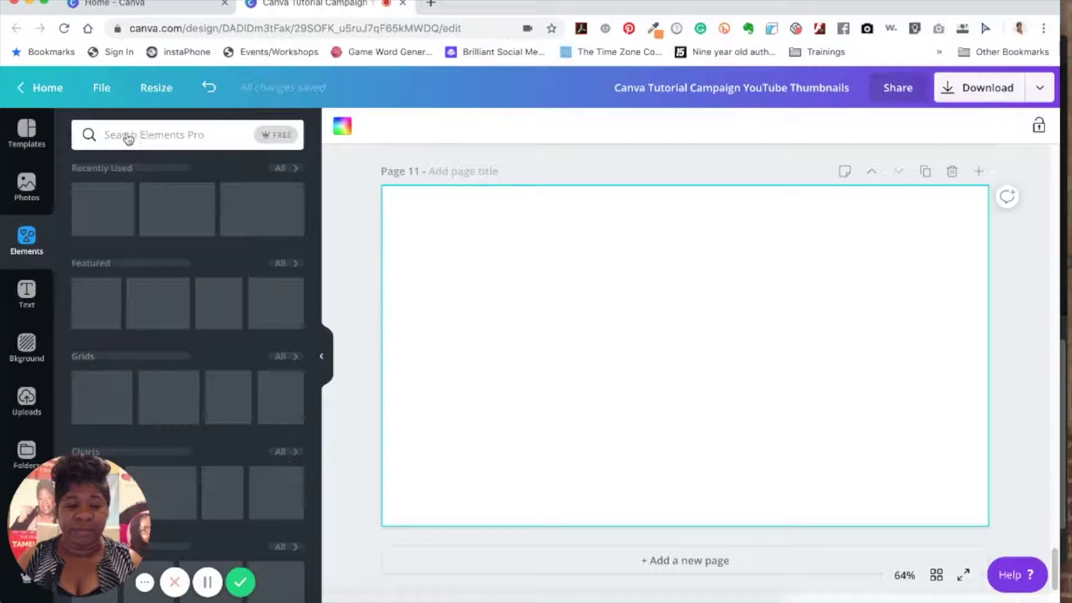
click(136, 135)
text(letter fra)
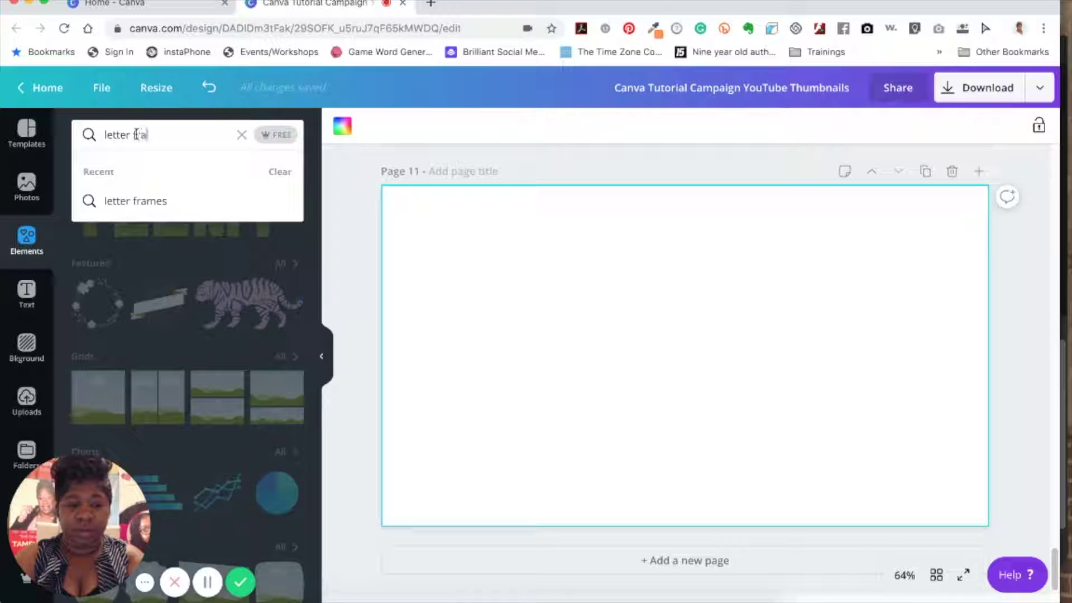
text(mes)
key(Return)
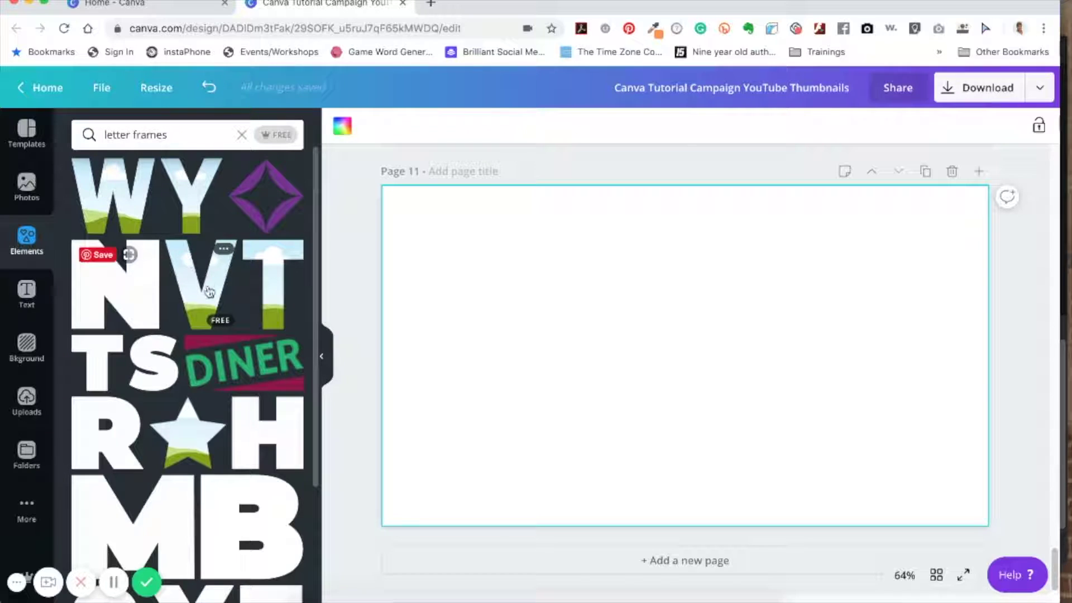
click(263, 277)
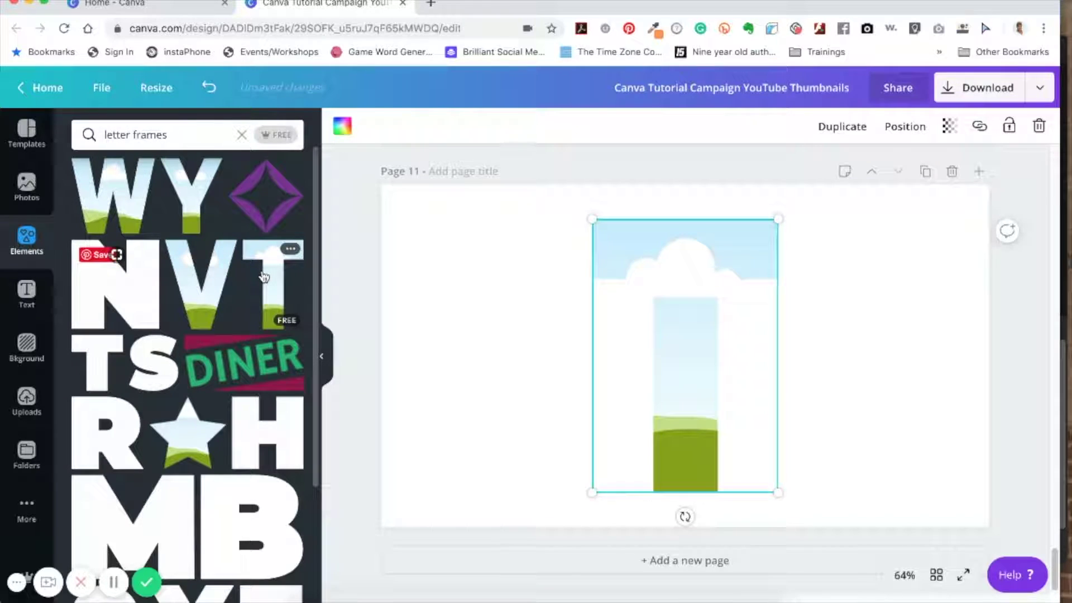
Place A and M letter frames to the right of the T
scroll(190, 360, down, 2)
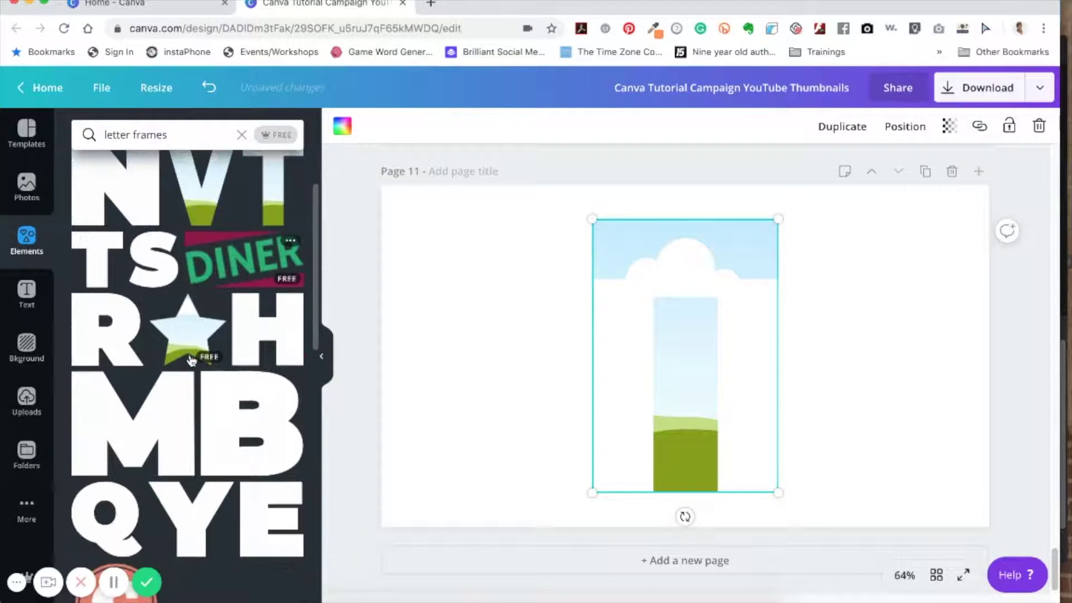
scroll(190, 360, down, 8)
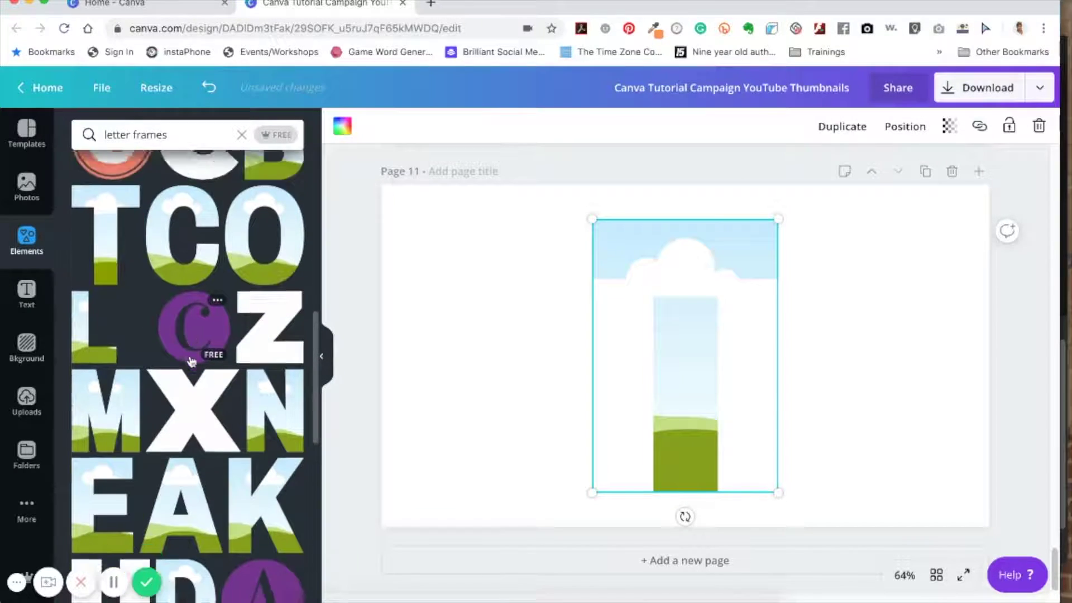
scroll(190, 361, down, 2)
drag(188, 439, 462, 263)
drag(734, 263, 604, 267)
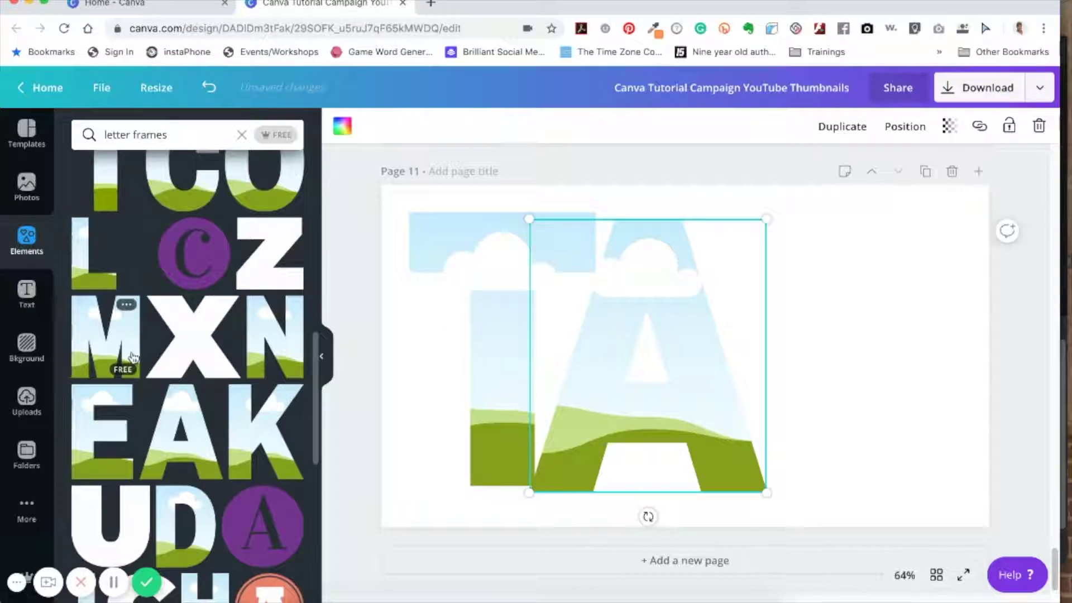
drag(132, 357, 824, 387)
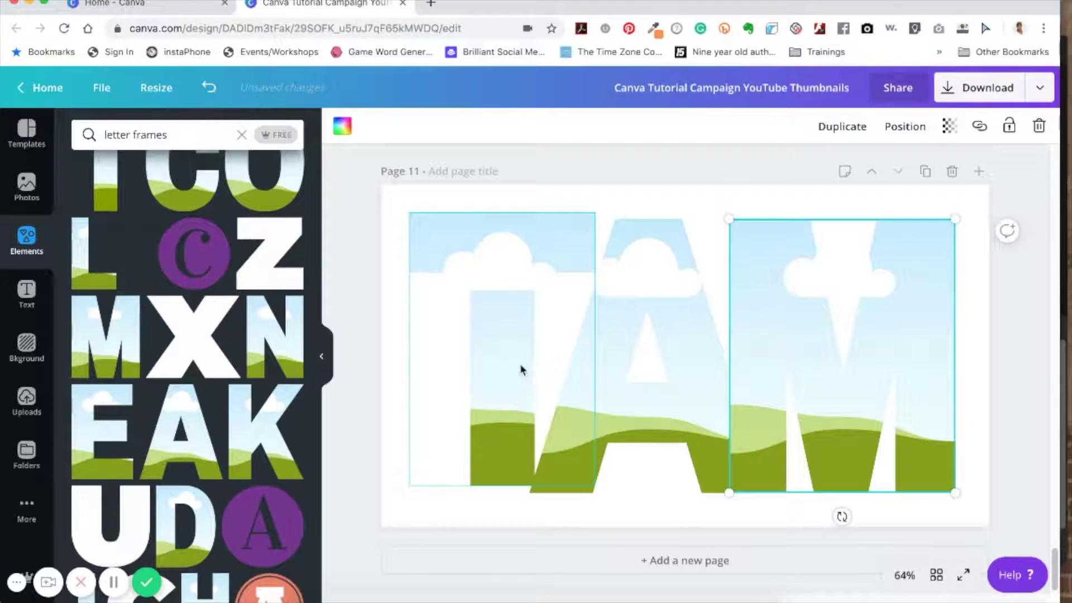
Undo a mistaken T frame resize and reposition the A frame
click(419, 221)
drag(409, 212, 450, 308)
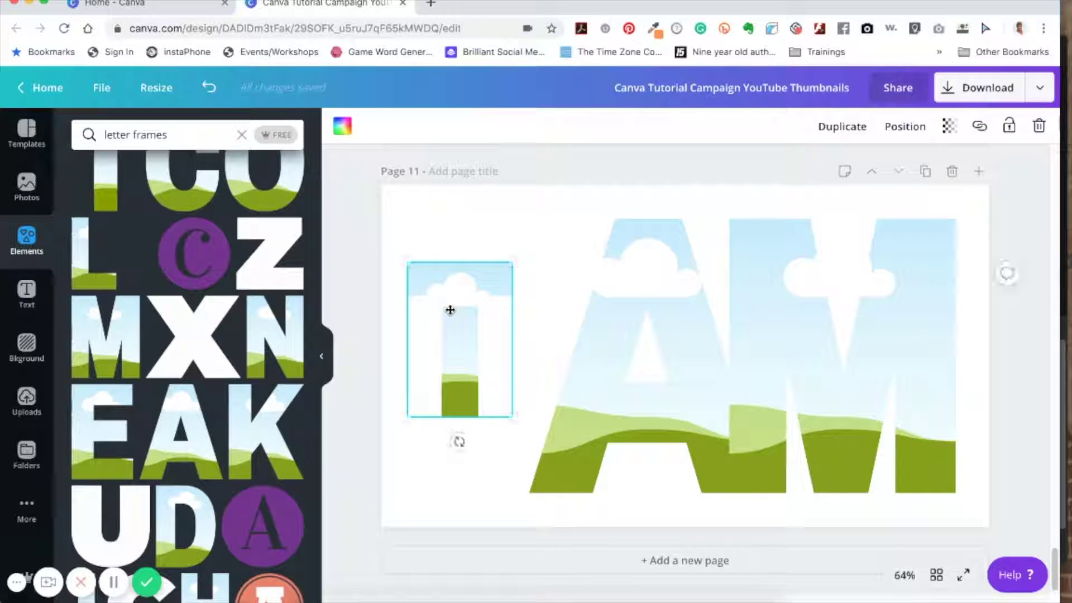
click(209, 87)
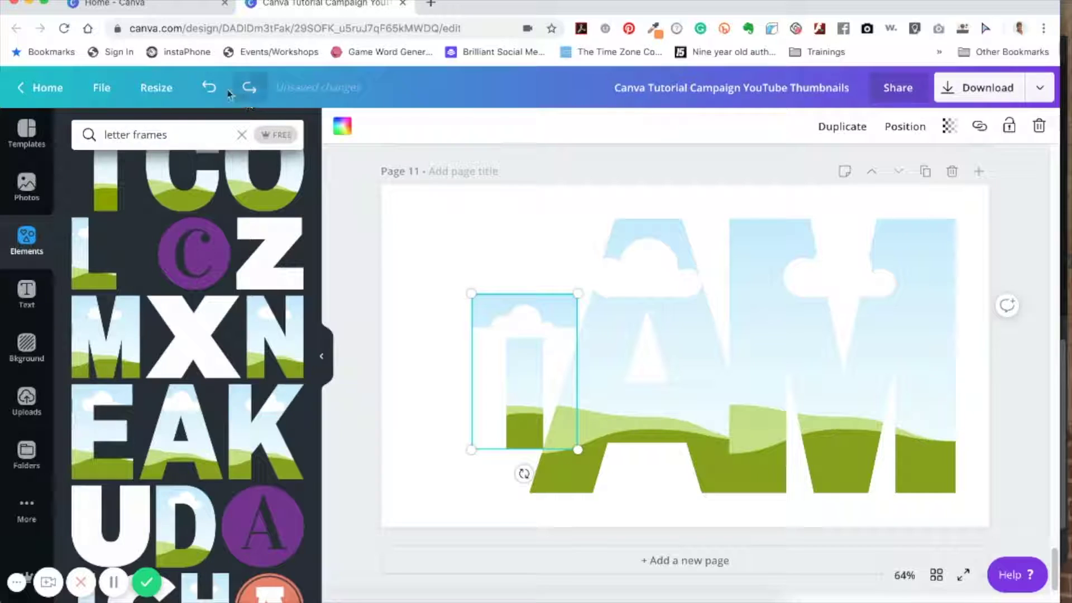
click(210, 88)
click(210, 87)
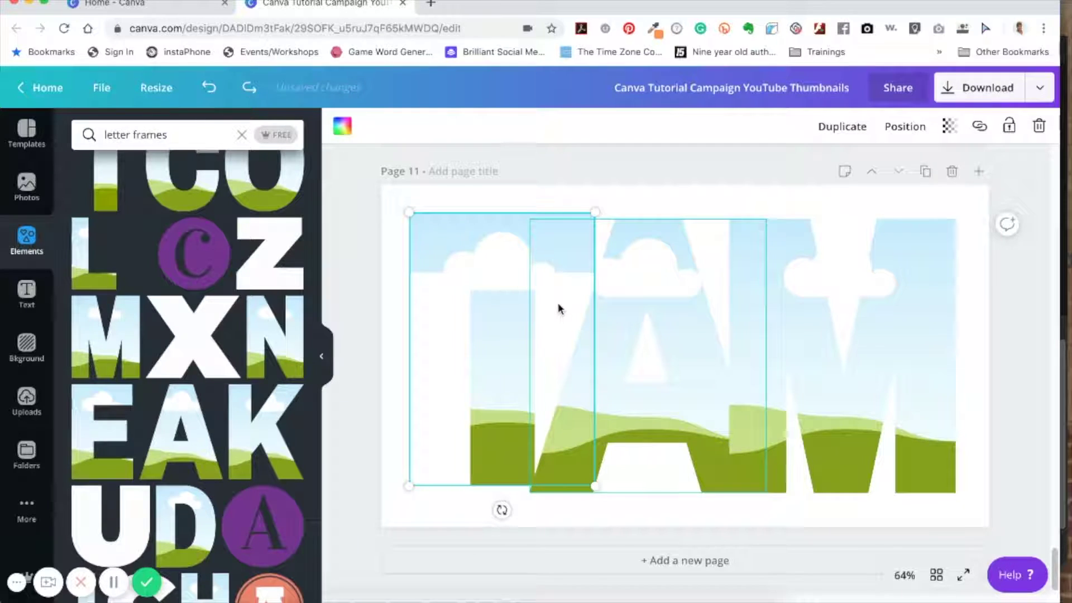
drag(546, 300, 791, 303)
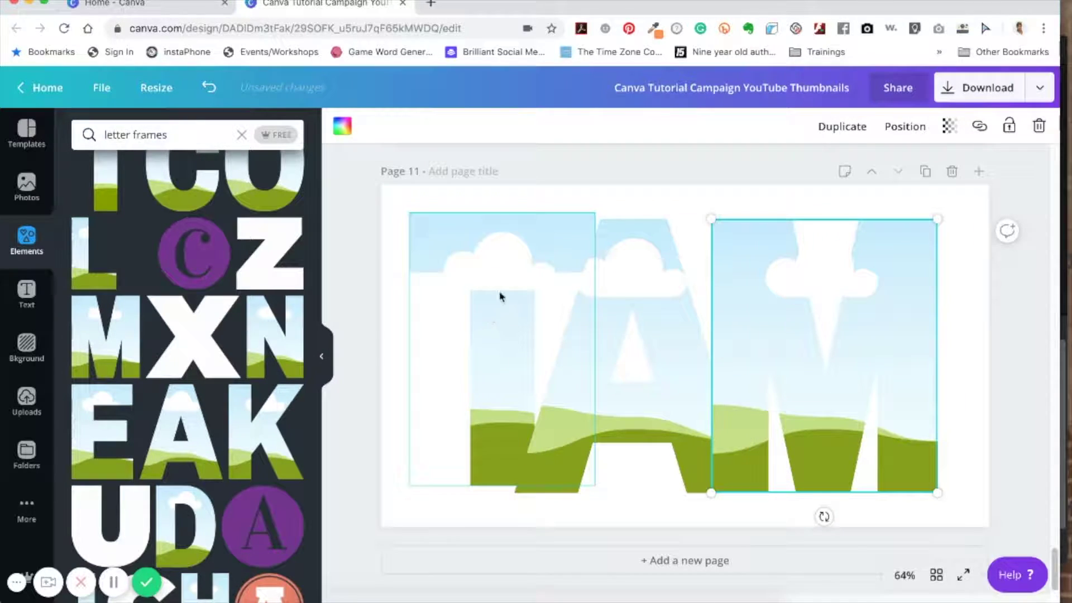
click(434, 235)
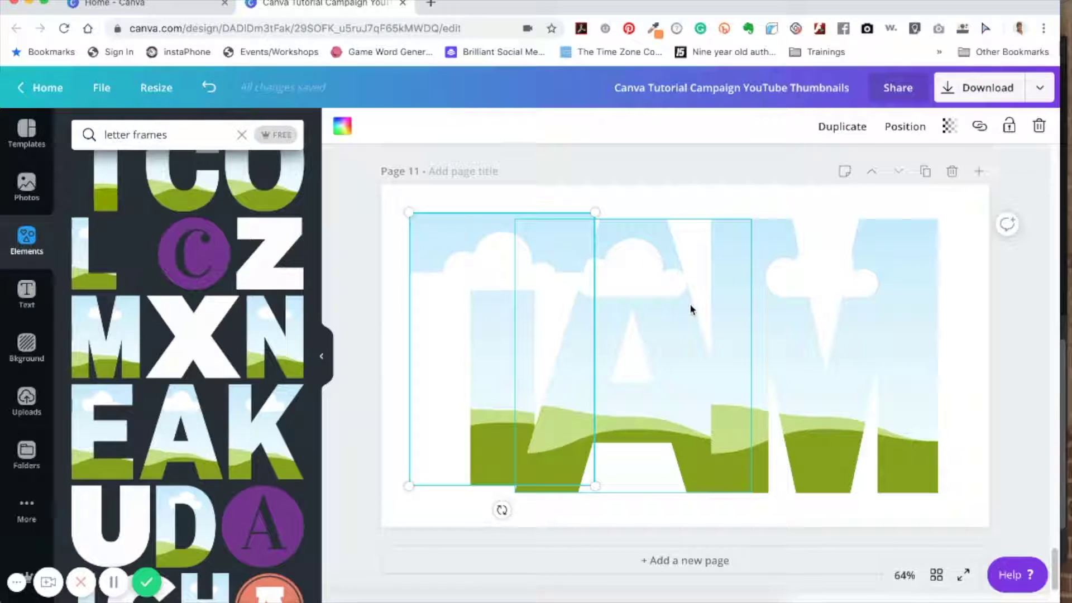
Shrink the T letter frame to 186 by 273 at the left of the row
drag(408, 212, 415, 222)
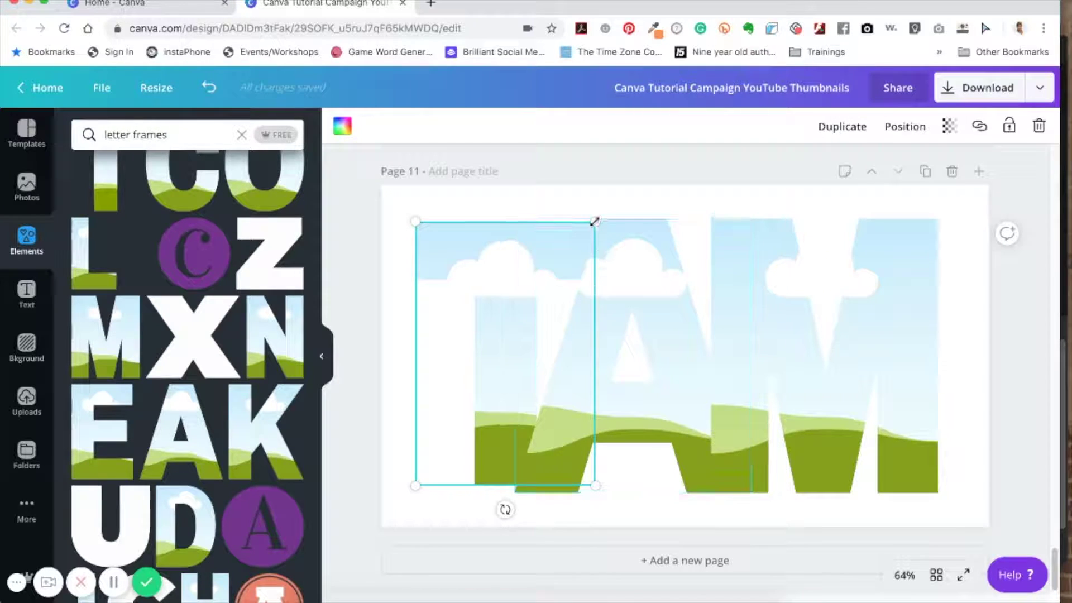
drag(416, 225, 415, 299)
drag(506, 433, 536, 476)
drag(440, 461, 408, 486)
drag(441, 390, 433, 296)
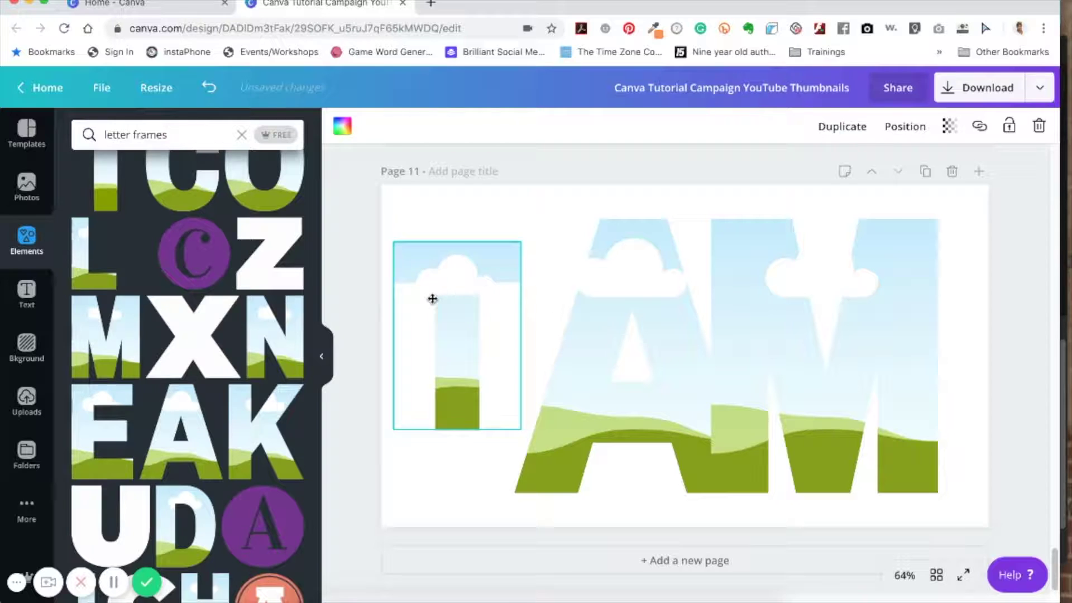
drag(397, 246, 423, 287)
drag(456, 329, 433, 309)
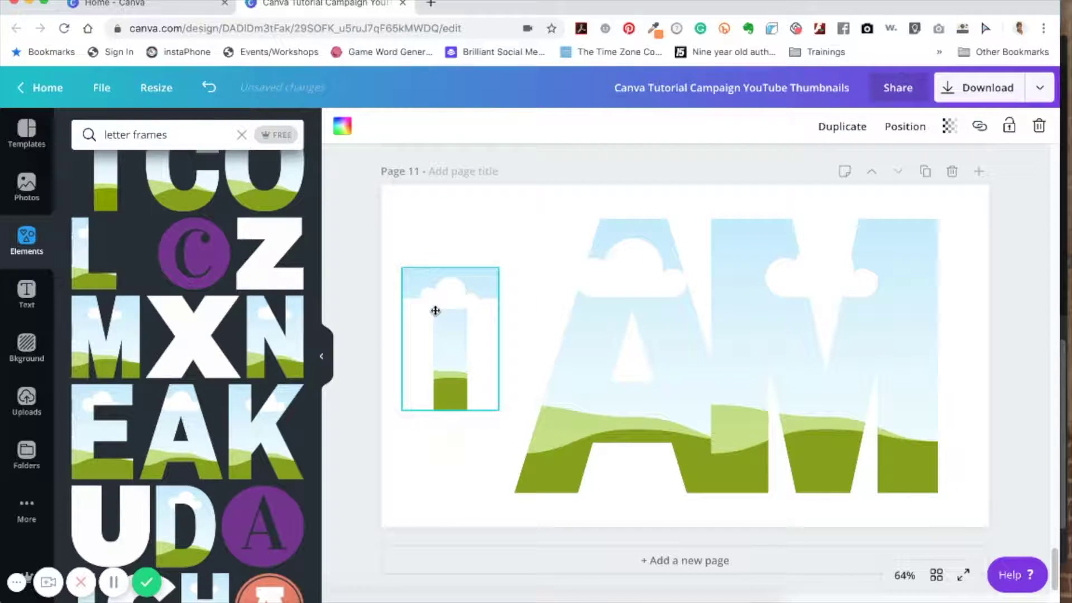
drag(400, 268, 454, 334)
Resize the A frame to match the T and line it up beside it
click(603, 326)
drag(615, 329, 587, 311)
drag(497, 238, 518, 334)
drag(589, 403, 597, 417)
Resize the M frame to match the A and place it beside it, spelling TAM
click(740, 293)
drag(713, 220, 646, 309)
drag(708, 406, 717, 418)
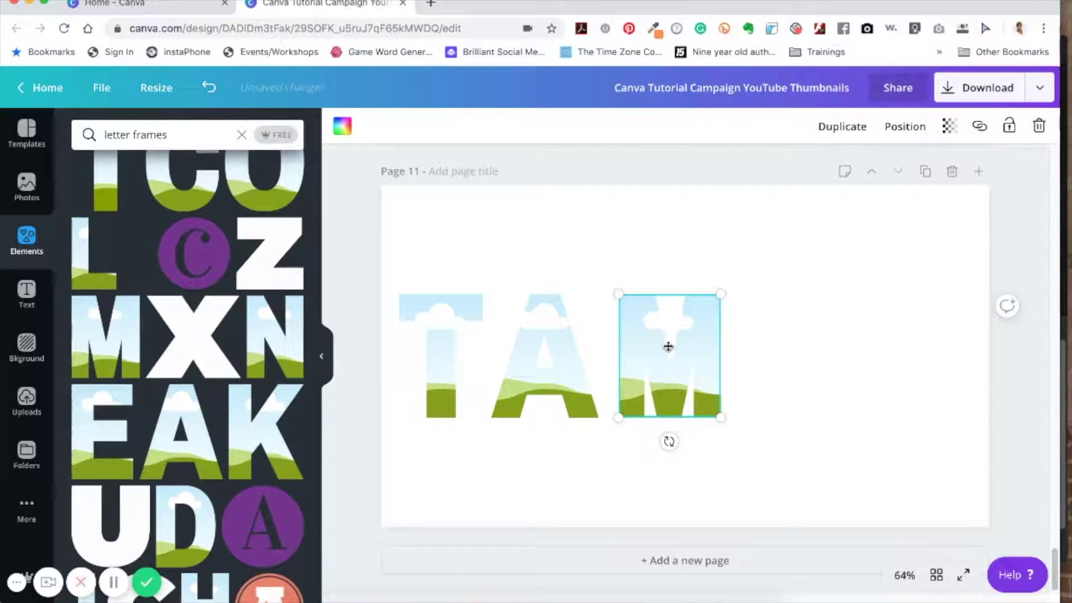
mouse_move(717, 419)
mouse_down()
mouse_move(682, 374)
mouse_move(707, 425)
mouse_up()
click(390, 335)
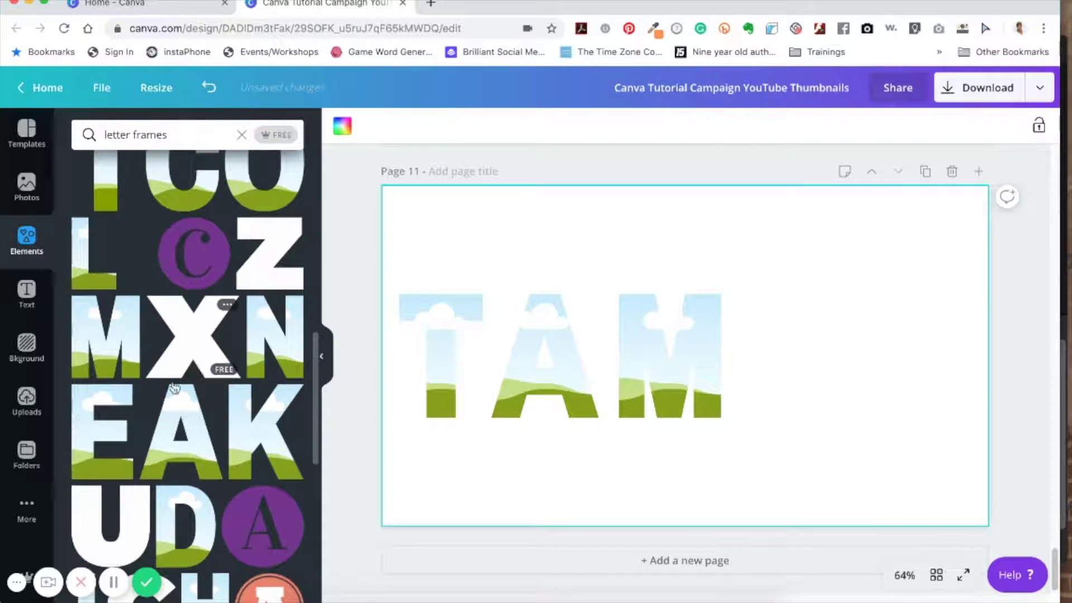
Add an E letter frame after the M, sized to match, spelling TAME
click(127, 420)
drag(597, 221, 697, 376)
drag(720, 419, 757, 337)
drag(806, 411, 813, 418)
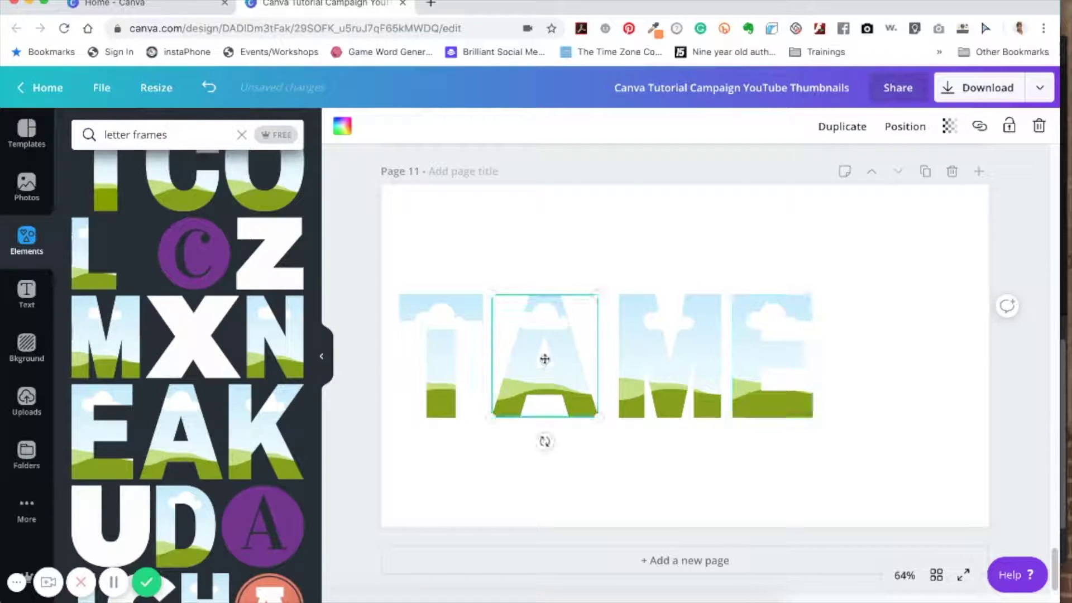
drag(543, 359, 536, 357)
drag(658, 359, 646, 357)
drag(765, 347, 761, 350)
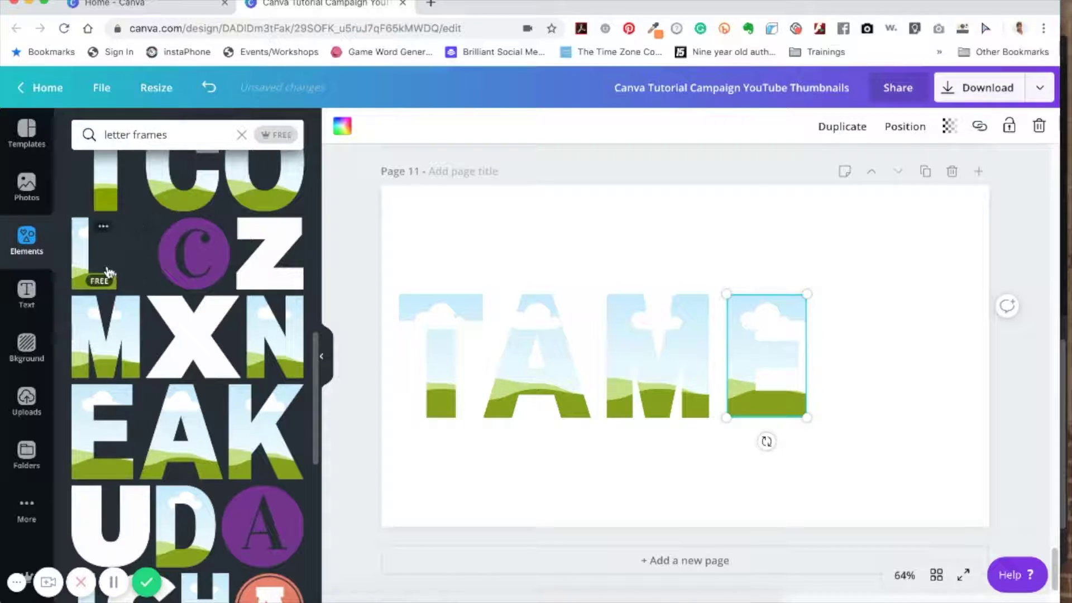
Add an L frame after the E and duplicate it for a second L
click(109, 272)
drag(610, 226, 833, 316)
drag(931, 476, 894, 416)
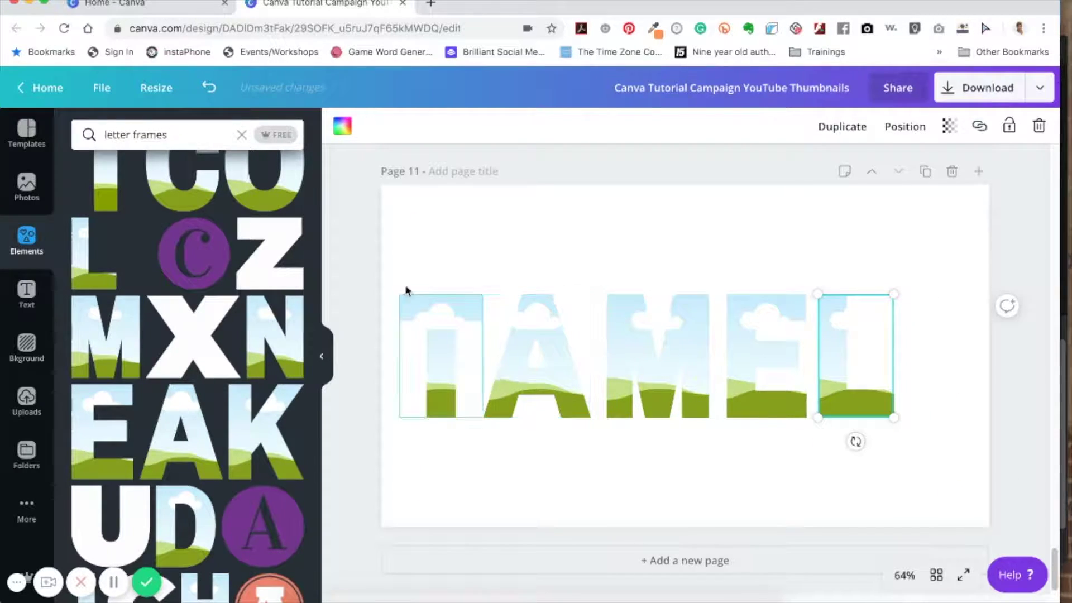
click(842, 127)
drag(842, 346, 917, 341)
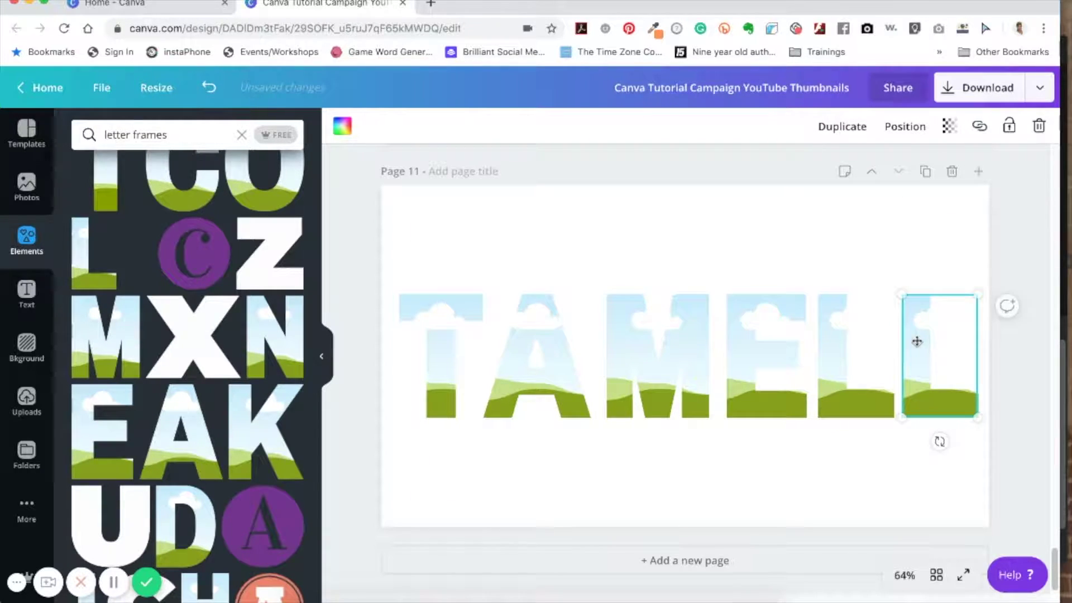
Nudge the T, A, M, E and L frames into even alignment along the row
click(796, 244)
drag(438, 350, 436, 352)
drag(522, 364, 517, 359)
drag(629, 363, 622, 361)
drag(788, 345, 778, 347)
drag(853, 345, 845, 342)
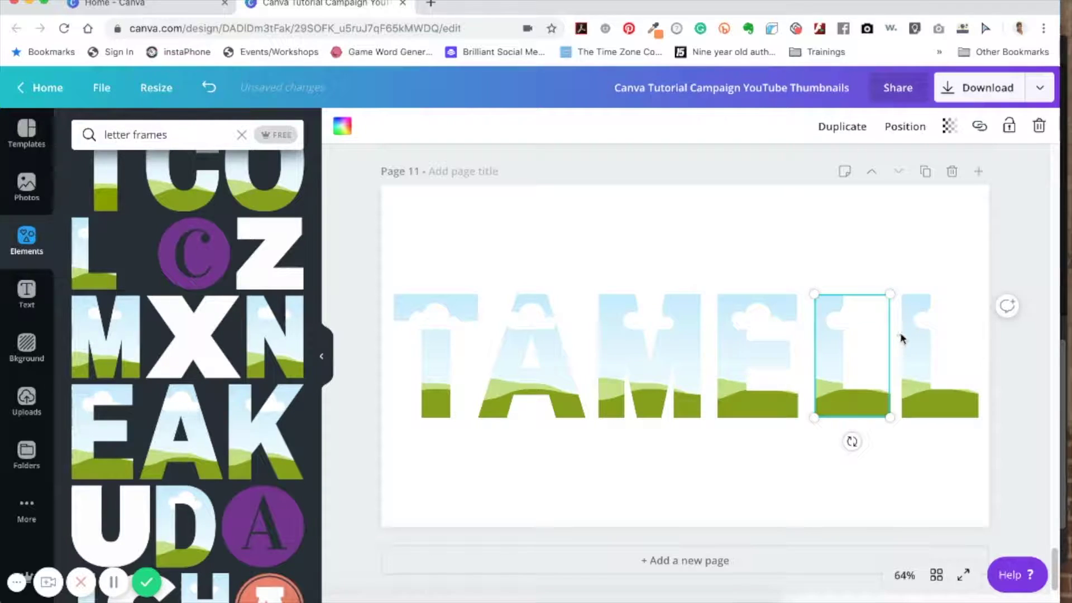
click(876, 438)
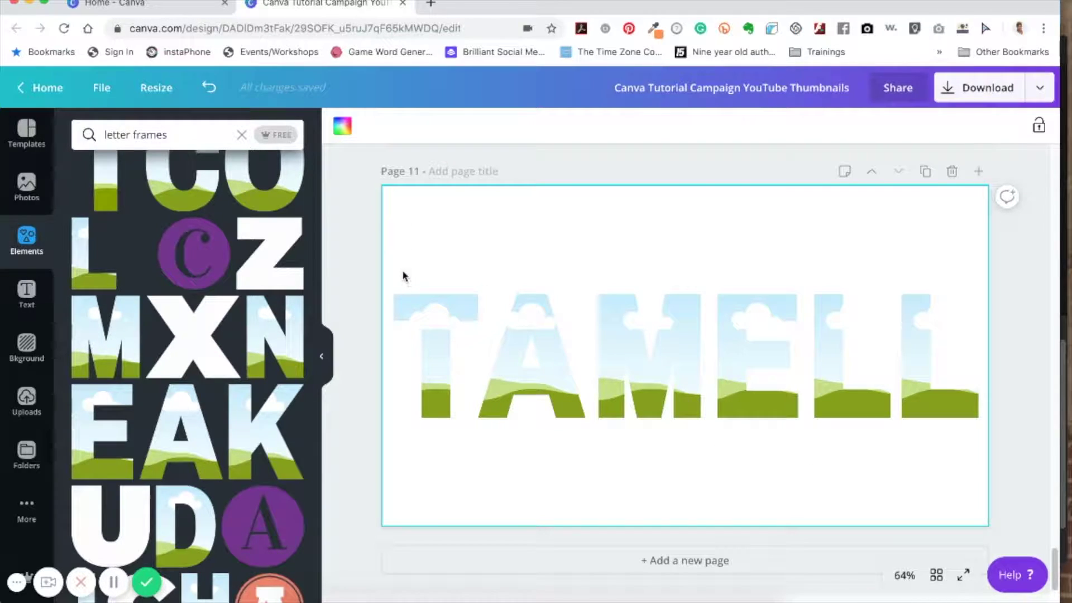
Select all six TAMELL letter frames and group them into one element
drag(389, 265, 991, 457)
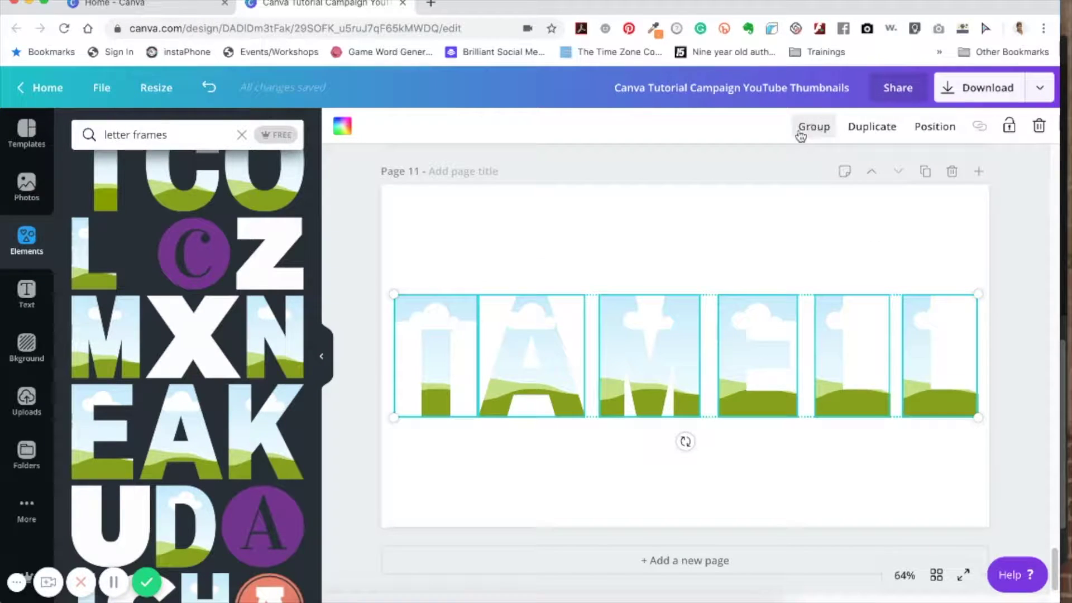
click(821, 135)
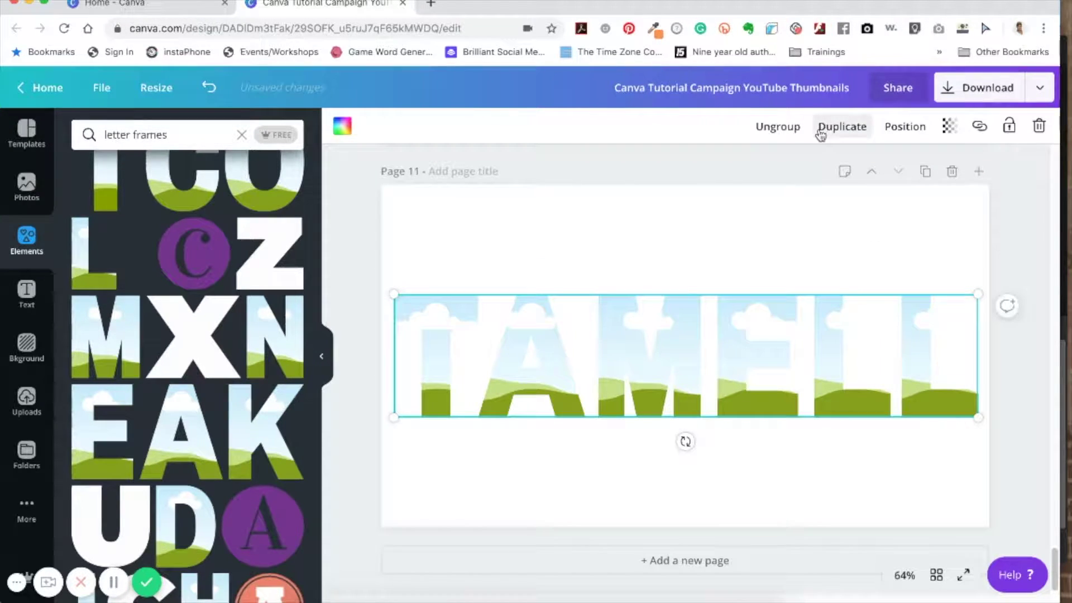
click(741, 282)
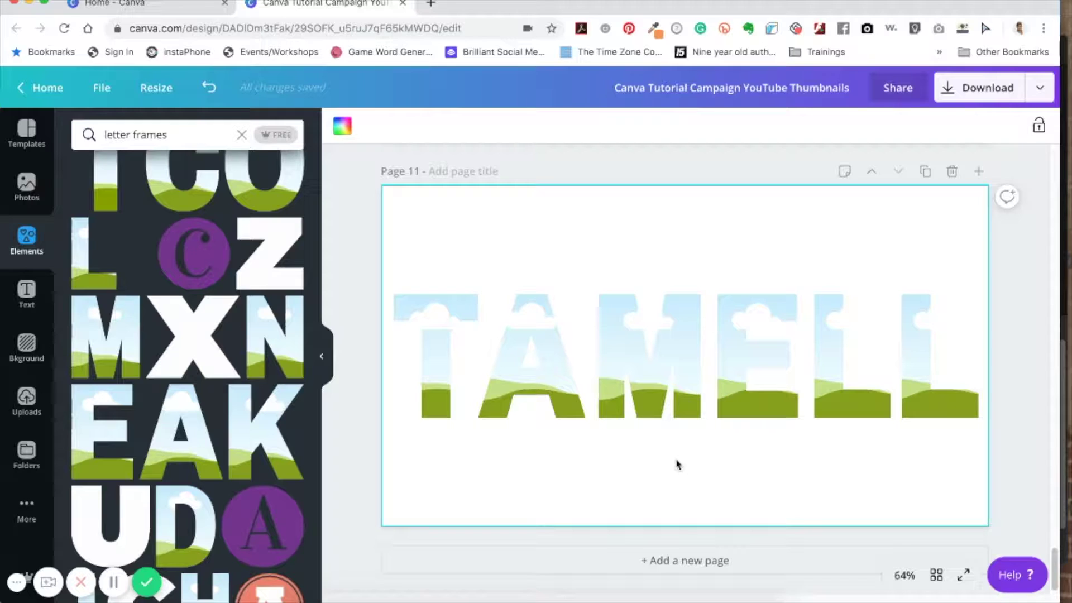
click(27, 454)
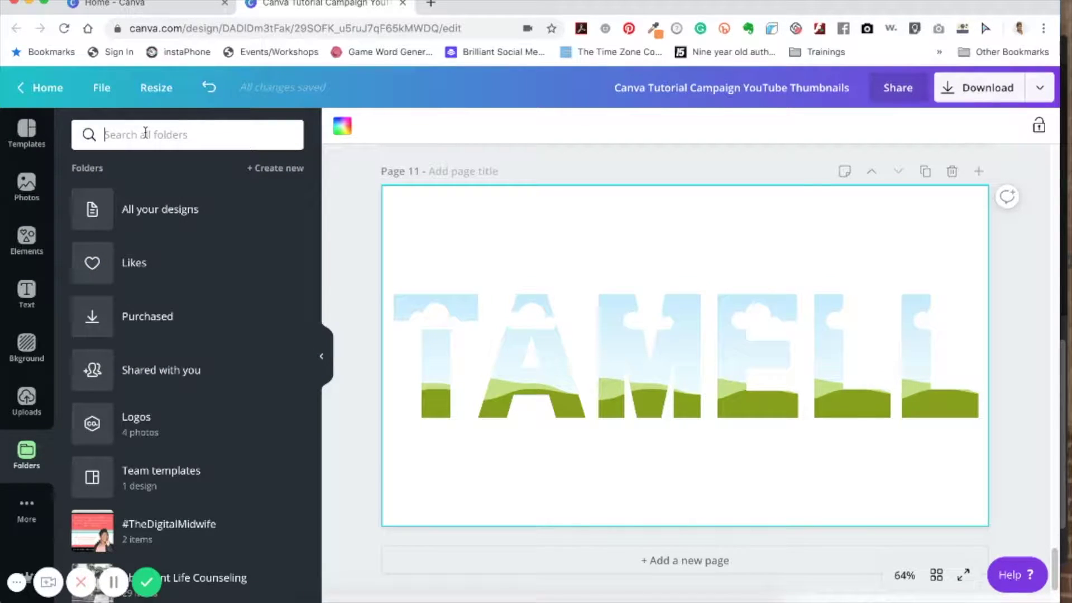
Open the 'tamell' folder's photos and scroll to the zebra pattern images
click(146, 134)
text(tamell)
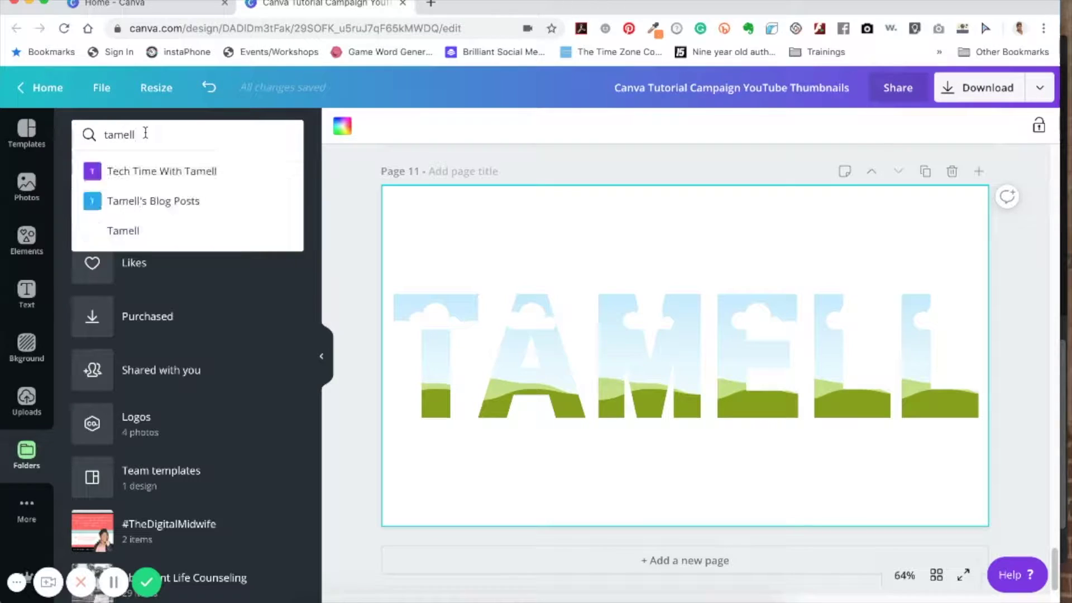
click(113, 239)
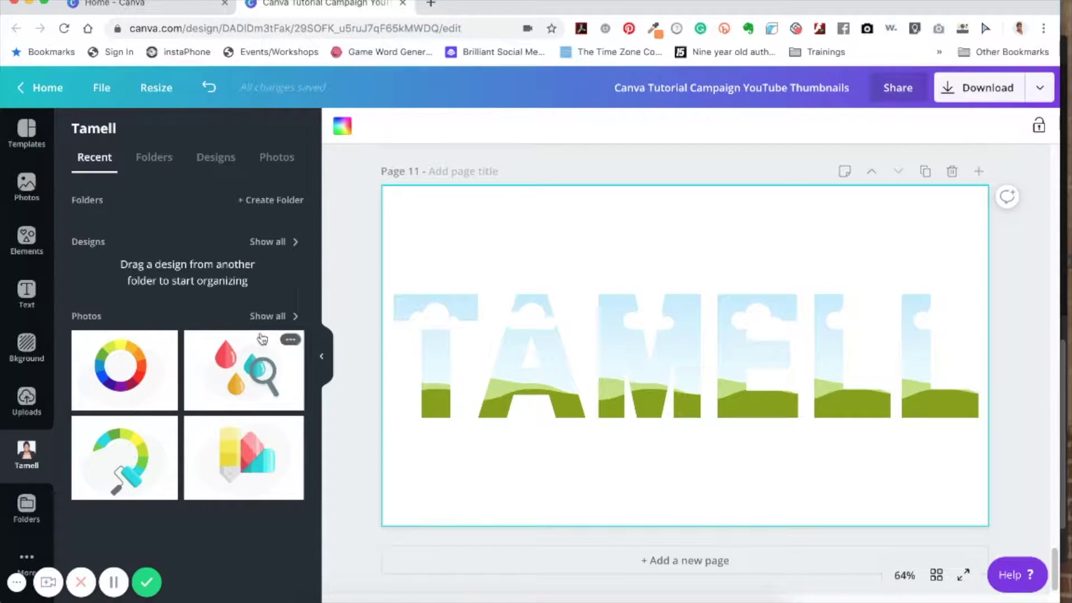
click(268, 316)
scroll(240, 388, down, 10)
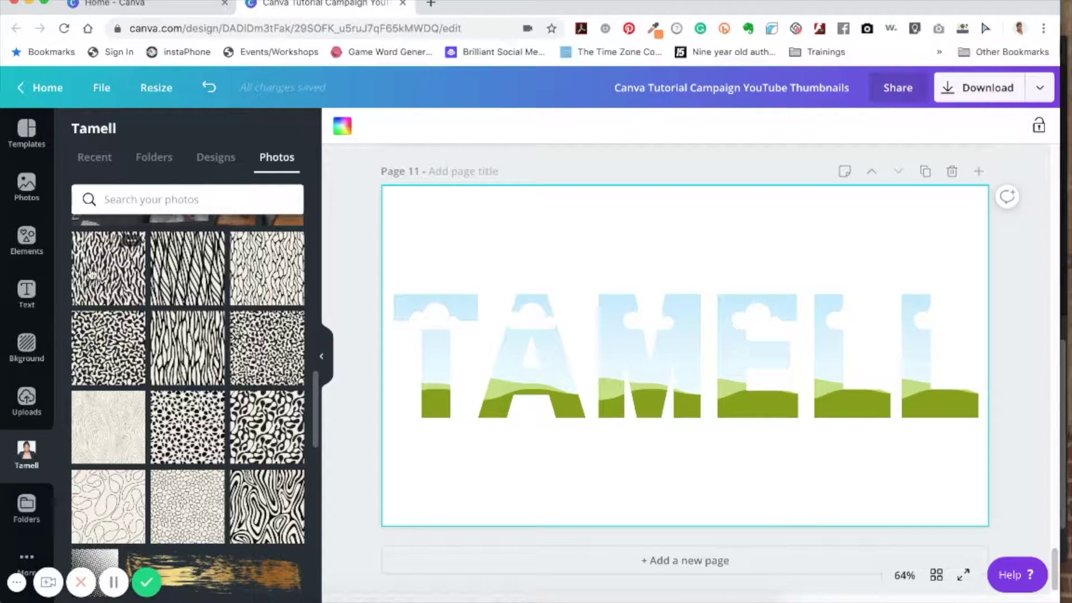
Fill the T and A letter frames with the zebra pattern photo
click(93, 275)
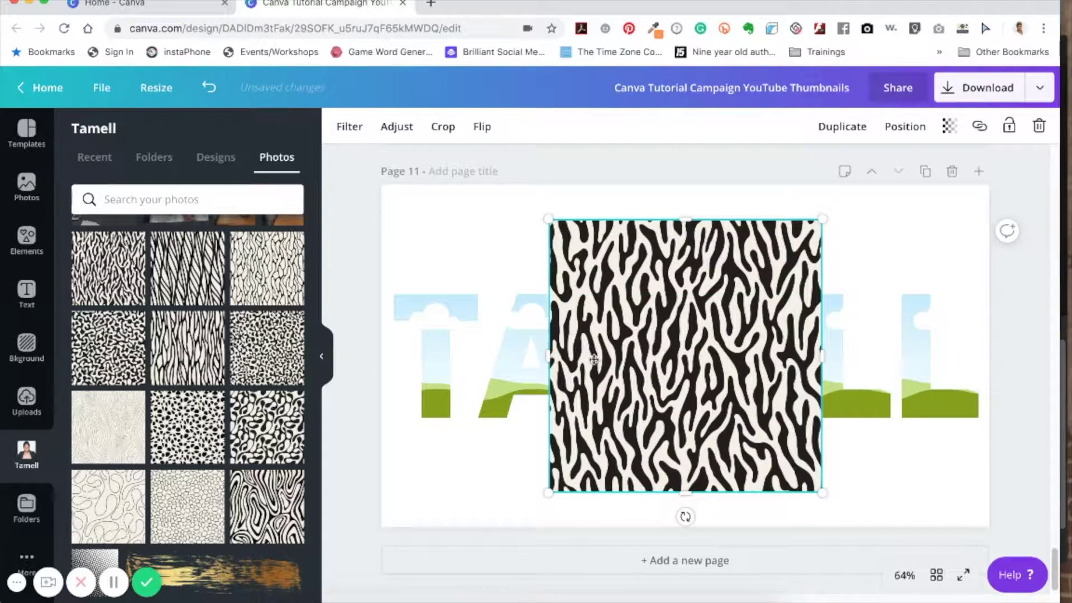
drag(663, 344, 472, 345)
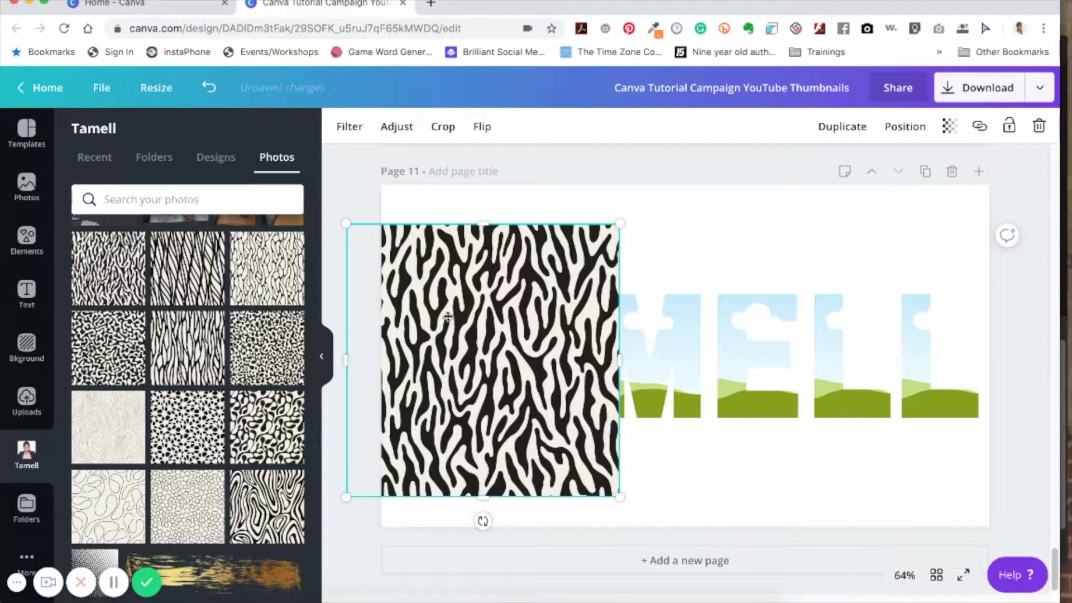
drag(486, 330, 450, 335)
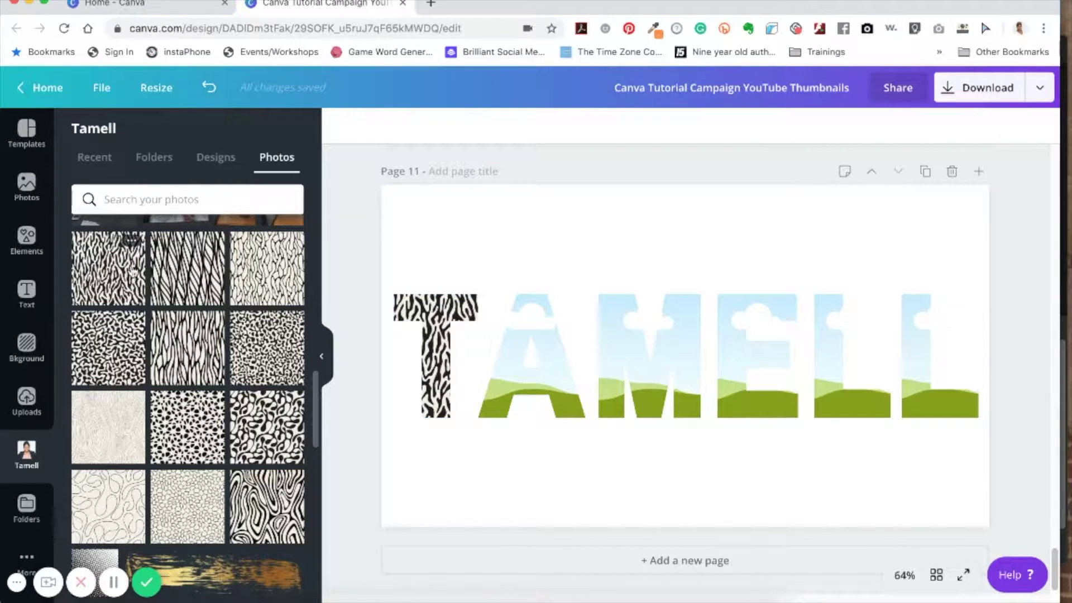
click(132, 273)
drag(636, 355, 527, 357)
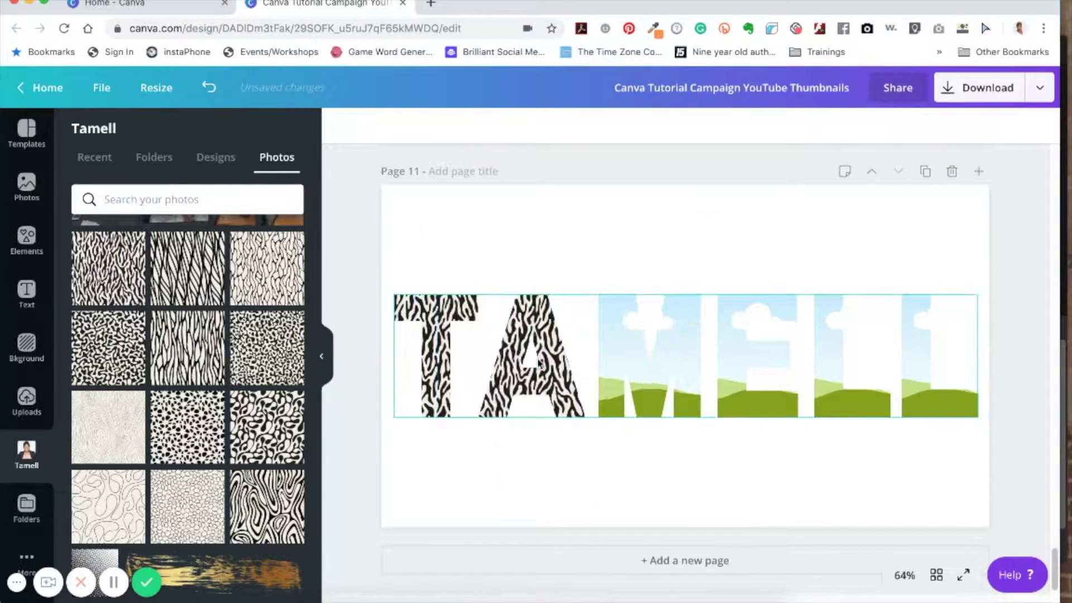
Fill the M, E and both L frames with the zebra pattern
click(129, 269)
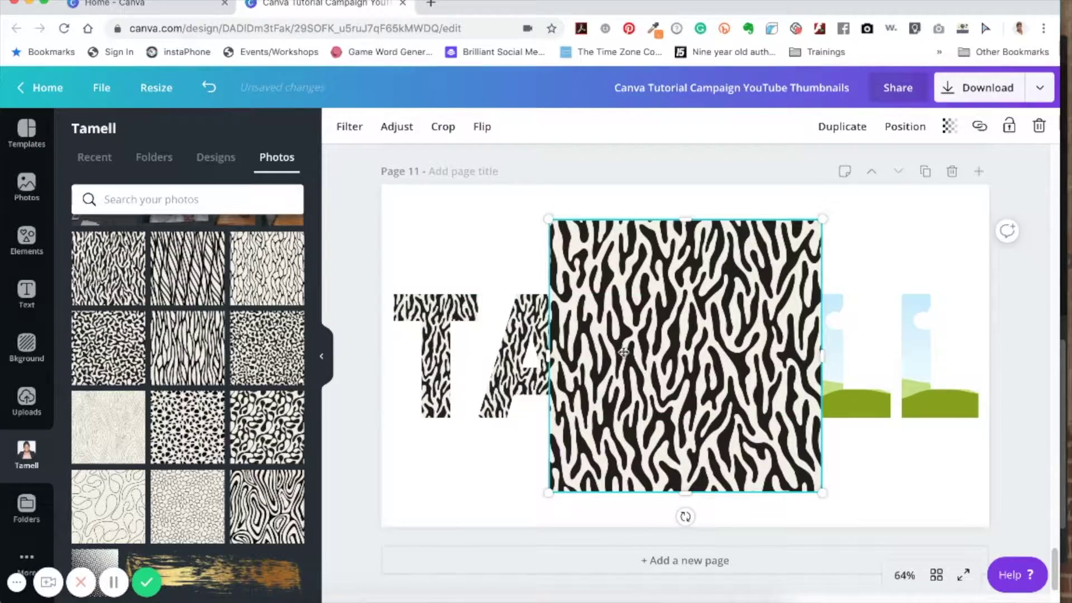
drag(623, 350, 642, 346)
click(107, 273)
drag(726, 380, 831, 386)
click(120, 262)
click(120, 262)
drag(615, 353, 856, 402)
click(781, 490)
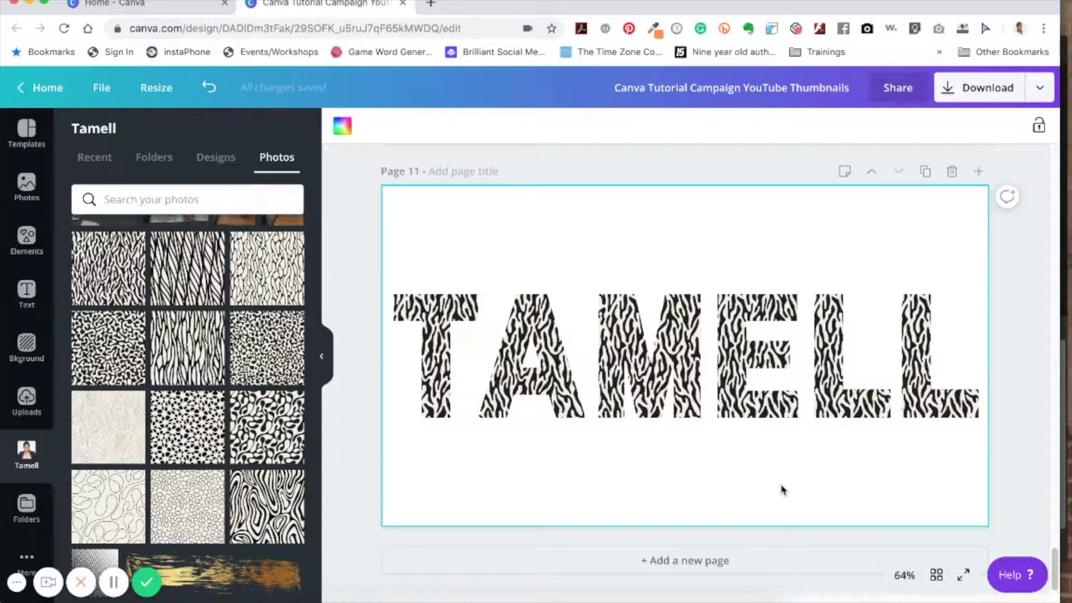
scroll(998, 495, up, 1)
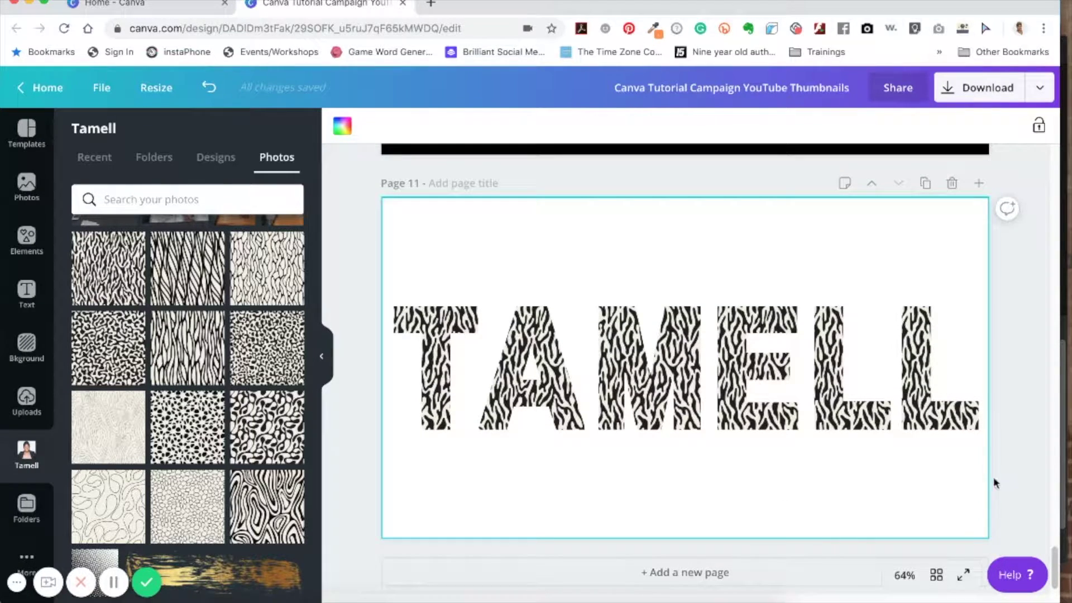
Download Page 11 only as a PNG with transparent background
click(956, 89)
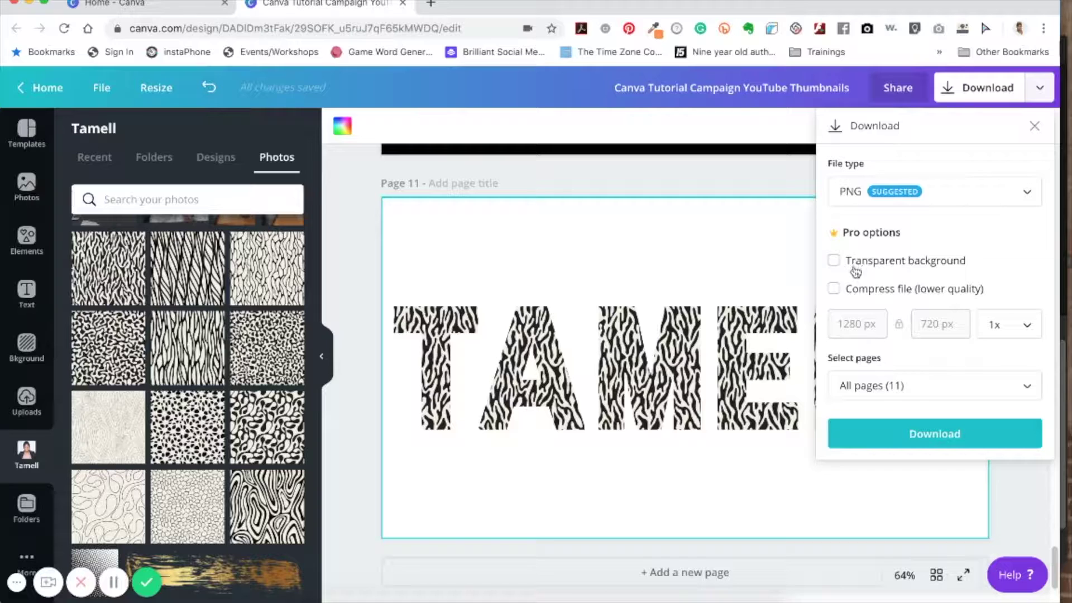
click(923, 203)
click(924, 204)
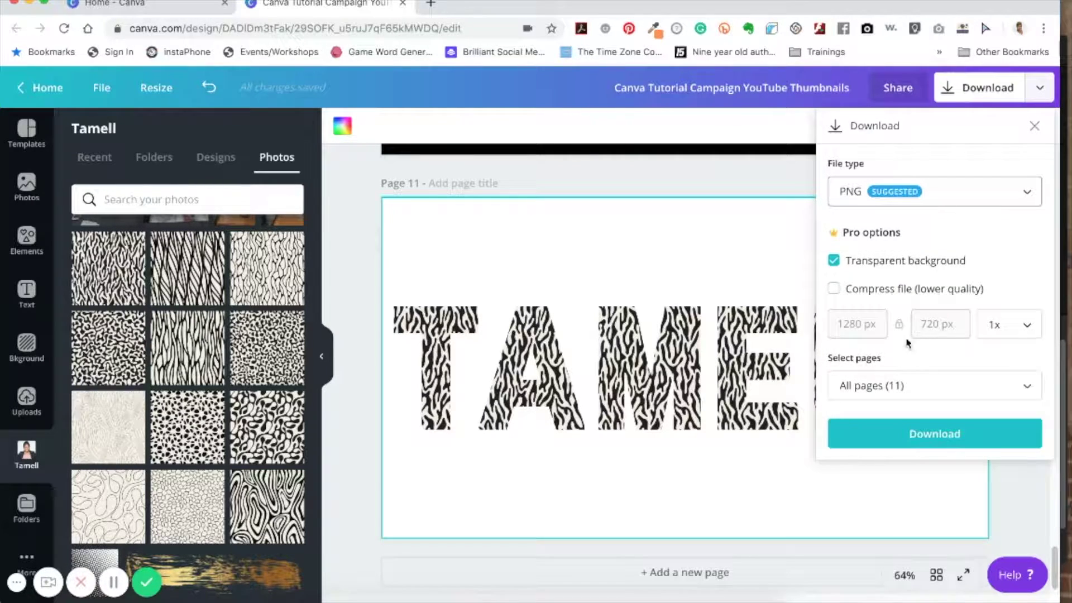
click(904, 396)
scroll(944, 301, down, 5)
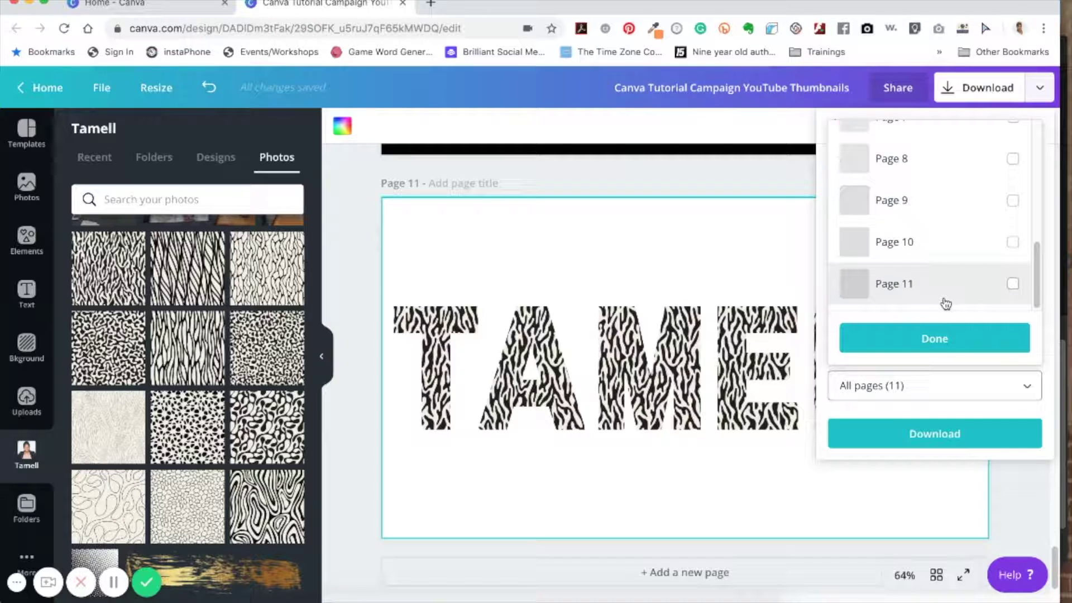
click(941, 287)
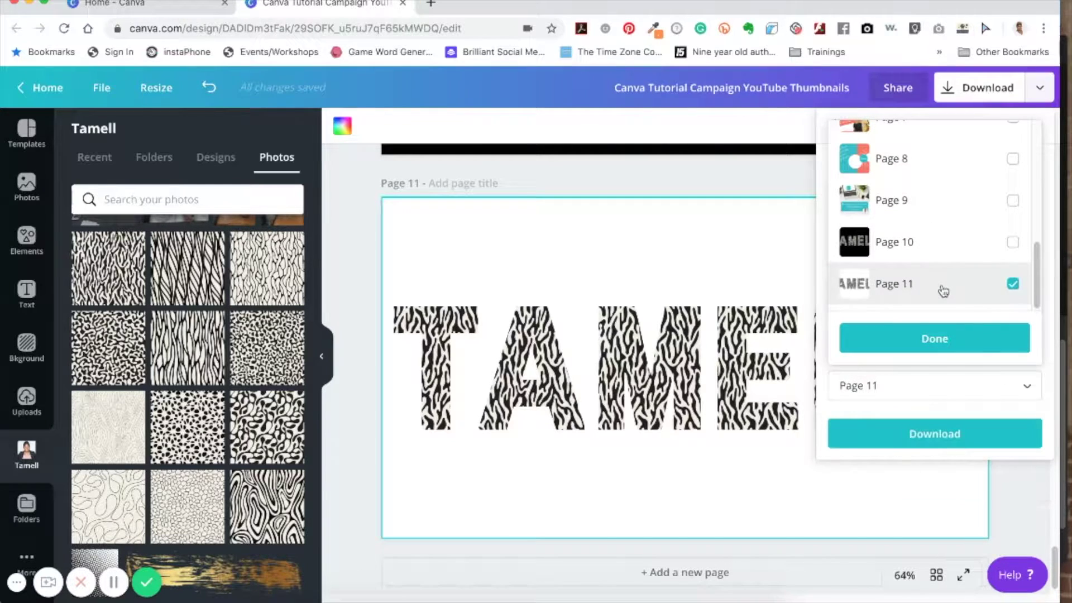
click(927, 341)
click(929, 438)
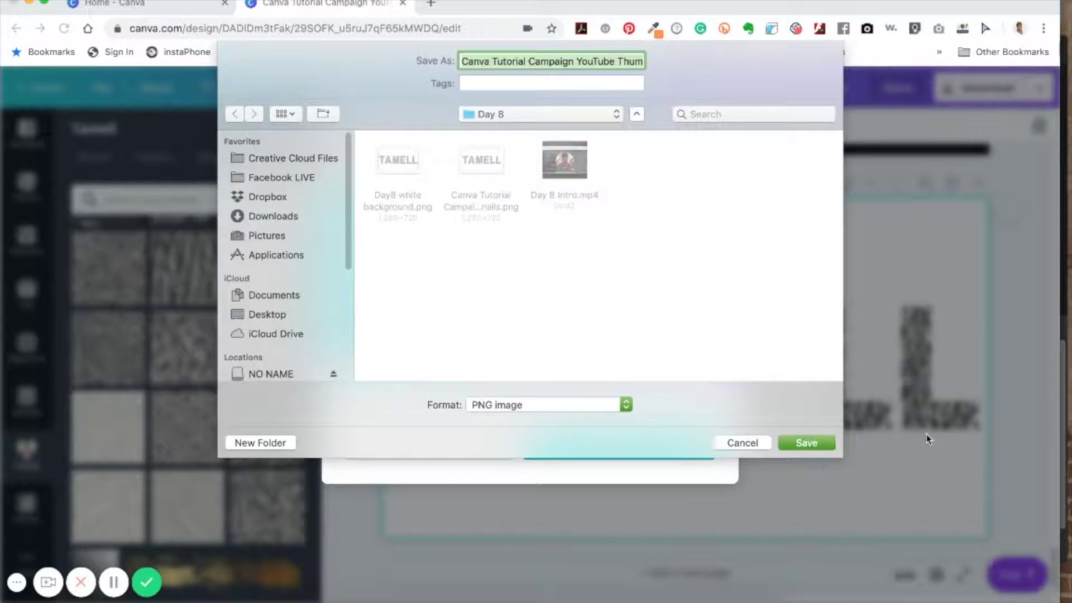
Save the file as 'Transparent Name' and dismiss the published message
text(Transp)
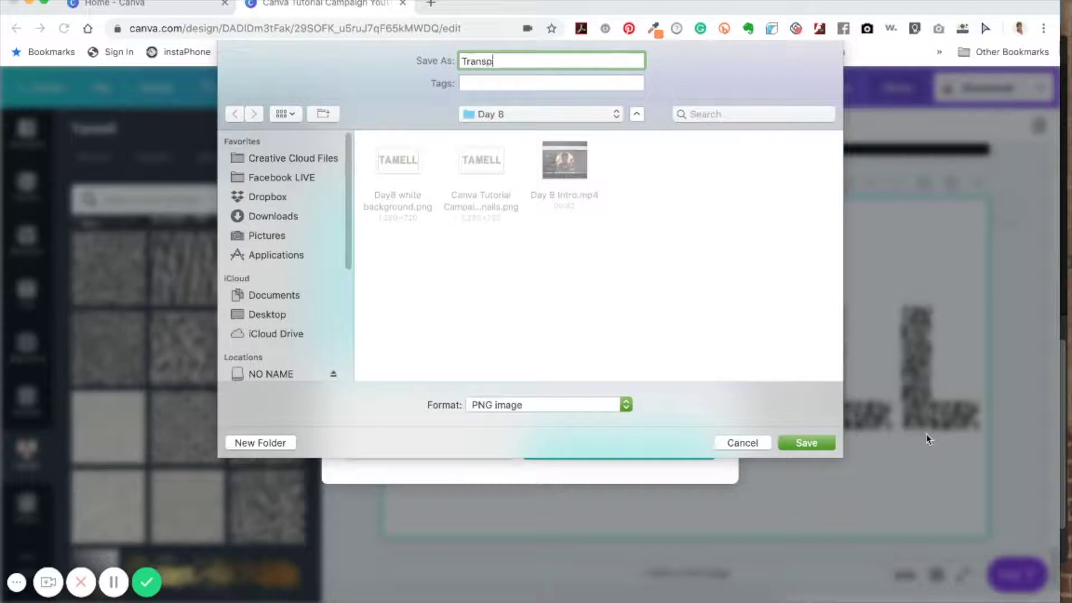
text(arent Da)
key(BackSpace)
key(BackSpace)
text(Nam)
key(Return)
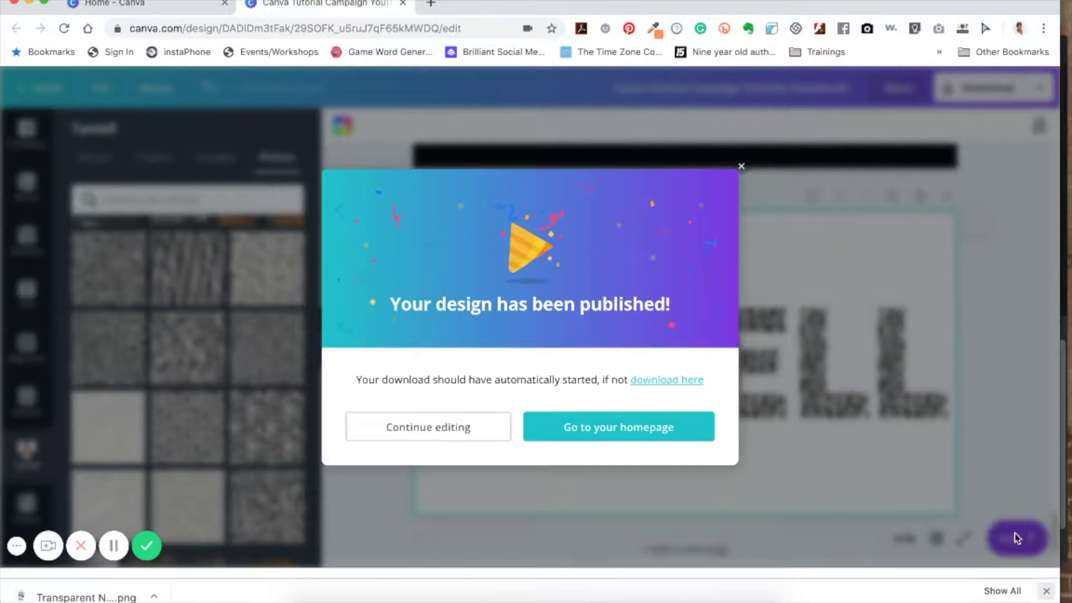
click(741, 165)
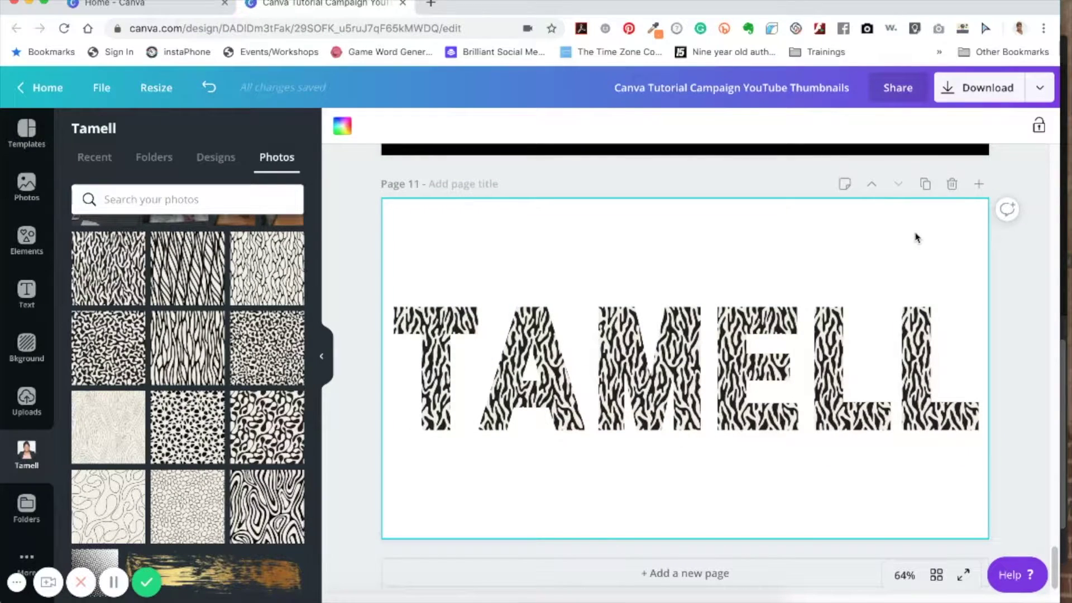
Download Page 11 again as a PNG keeping its white background
click(961, 92)
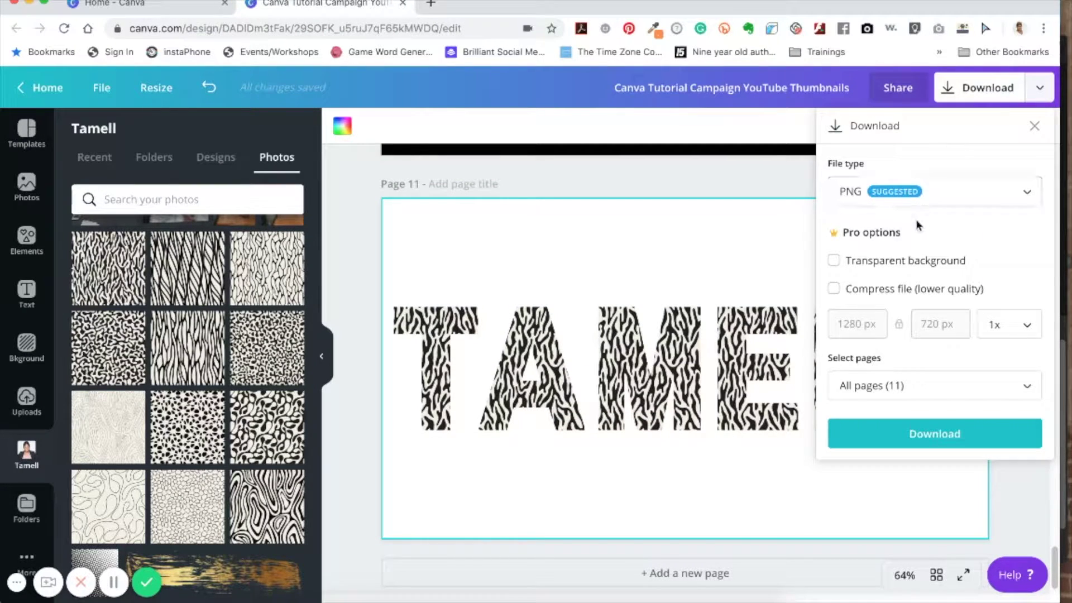
click(928, 203)
click(928, 203)
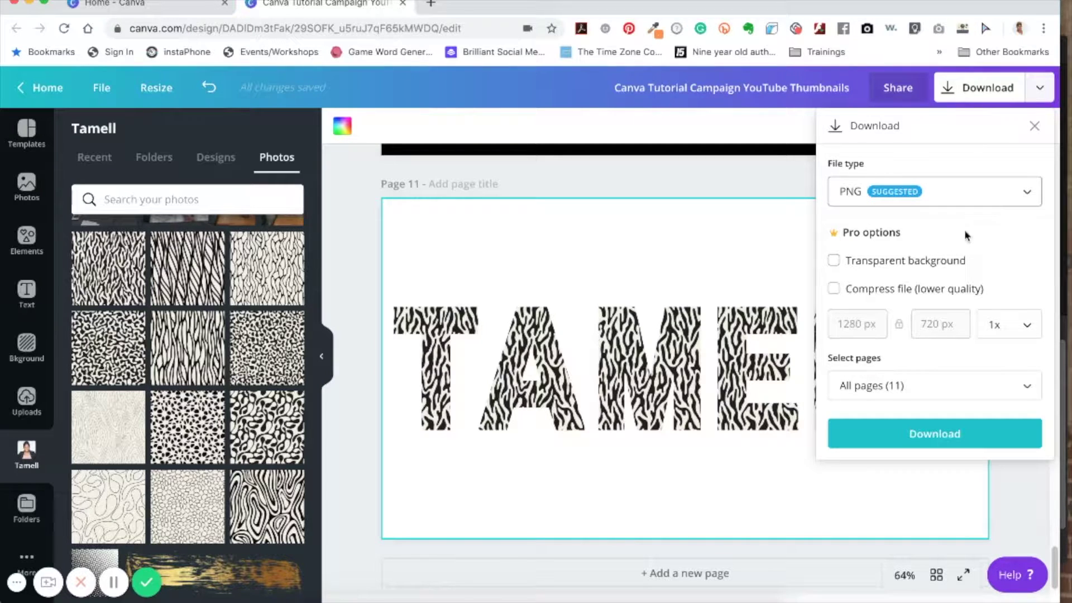
click(921, 385)
scroll(946, 289, down, 5)
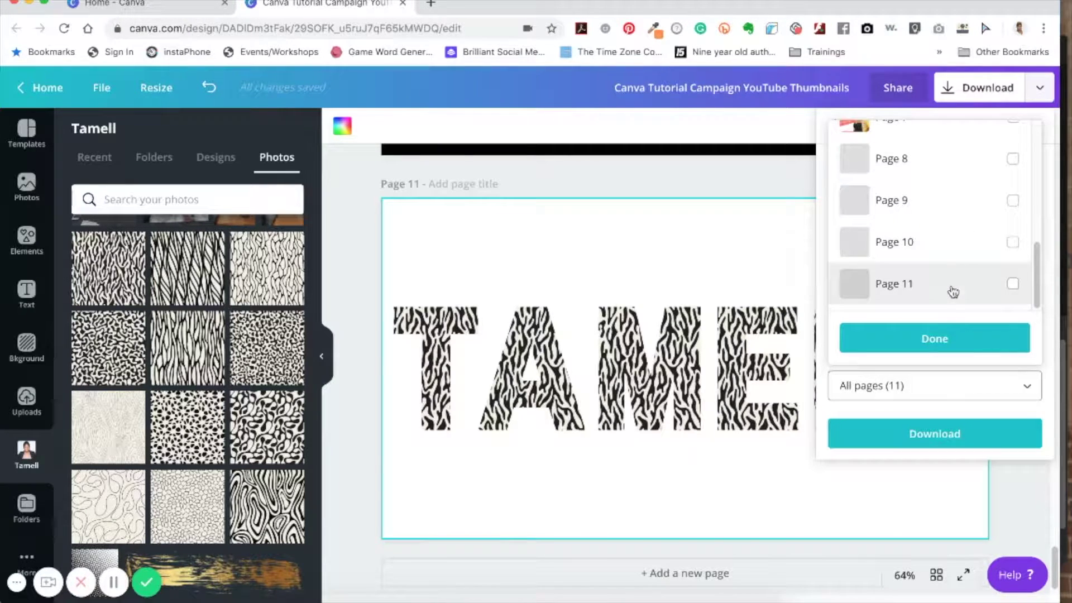
click(957, 296)
click(954, 339)
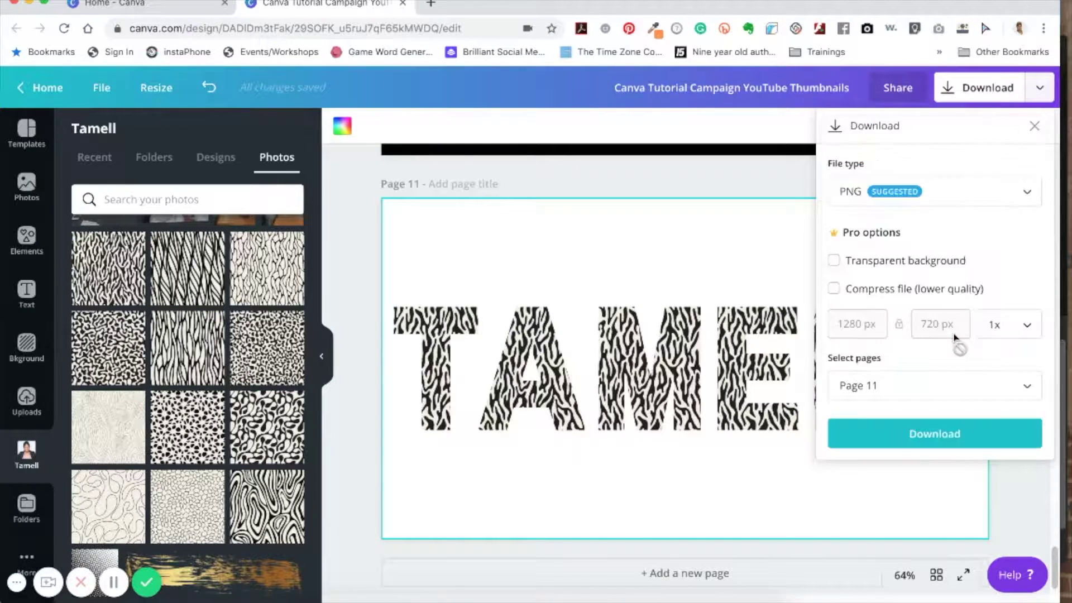
click(942, 431)
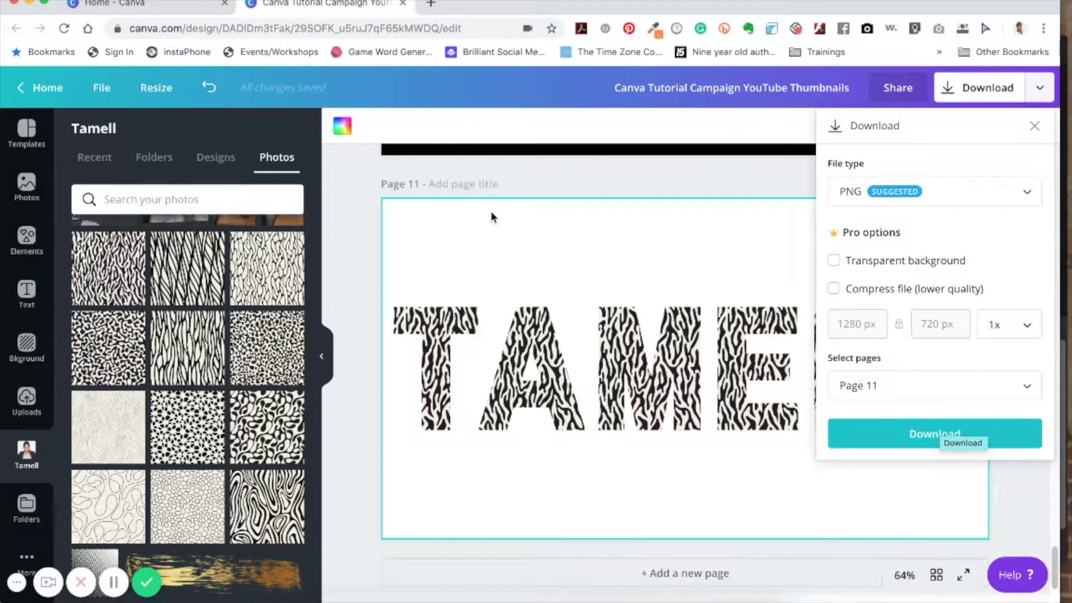
click(342, 126)
click(287, 186)
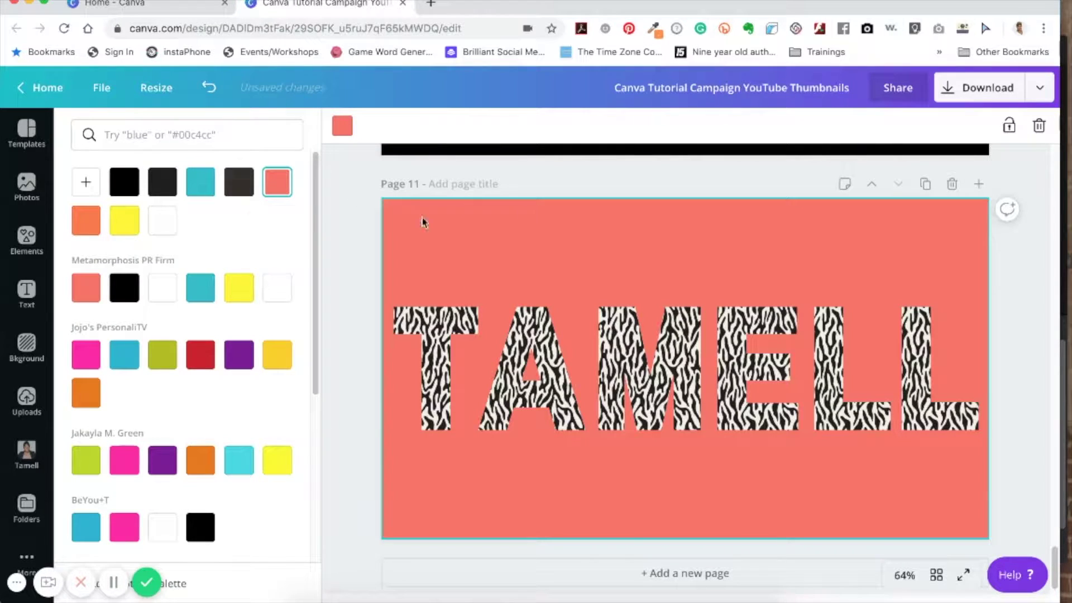
click(200, 180)
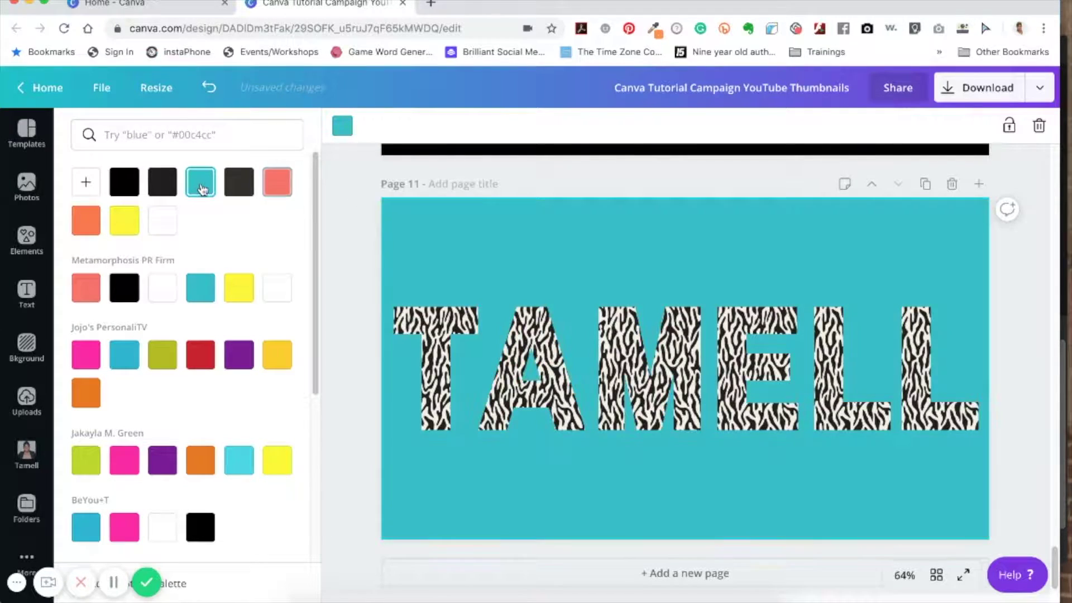
click(162, 182)
click(154, 223)
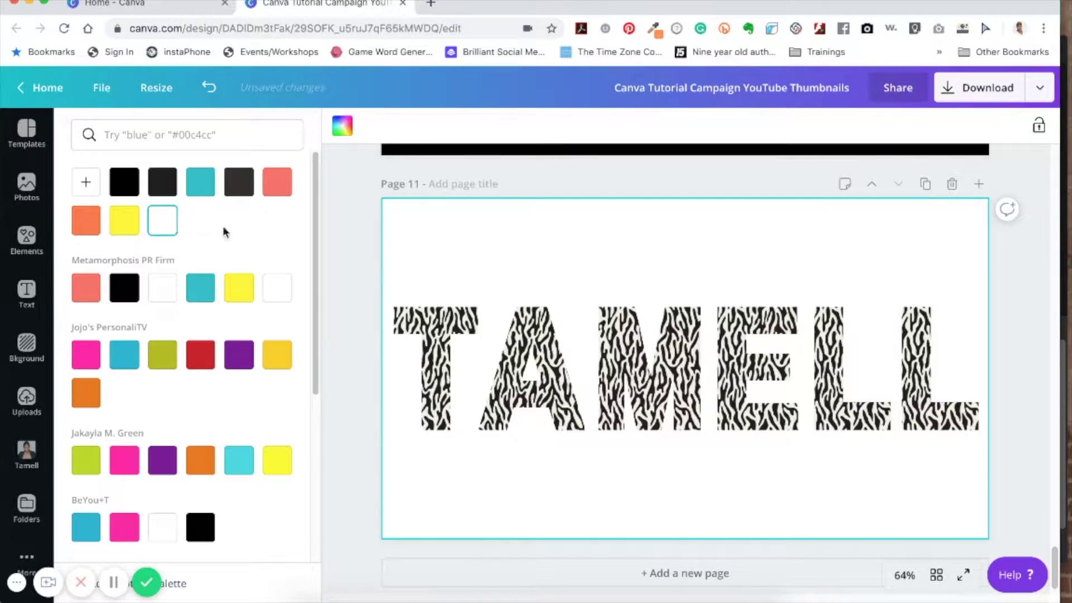
click(118, 226)
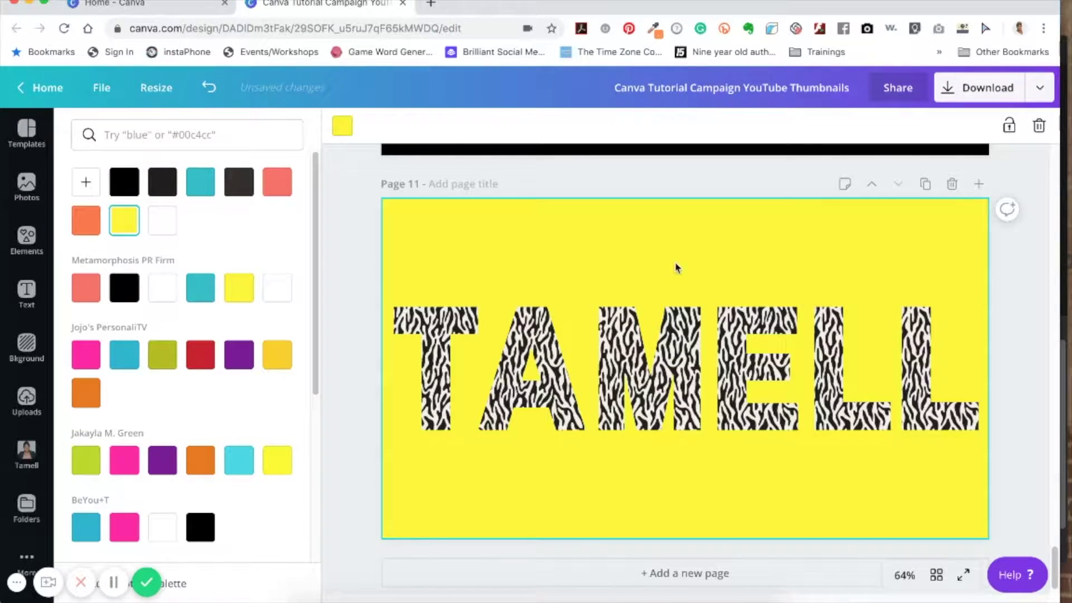
click(171, 217)
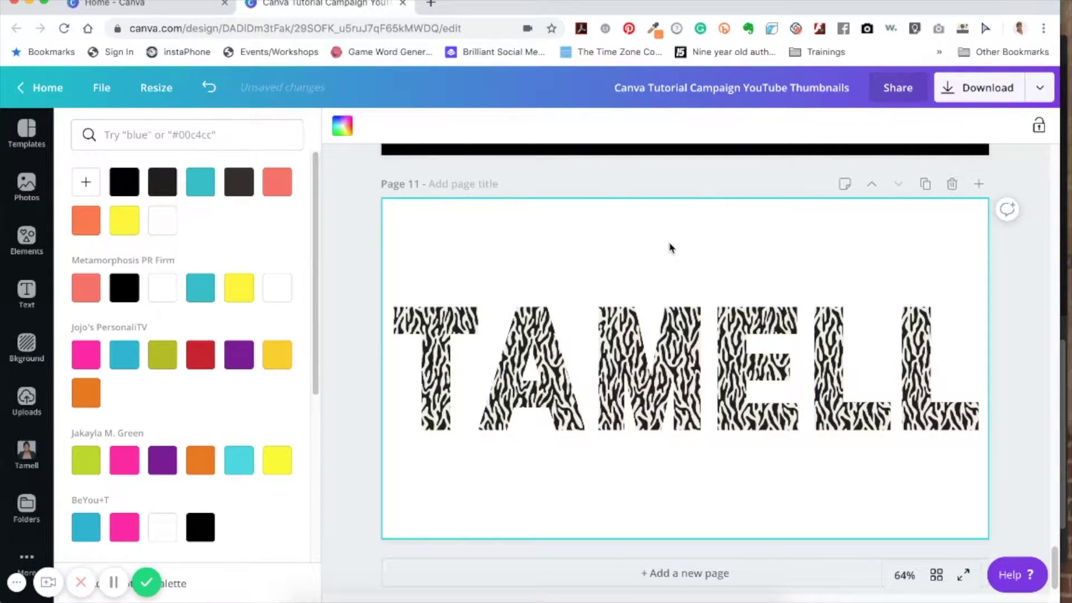
click(1027, 279)
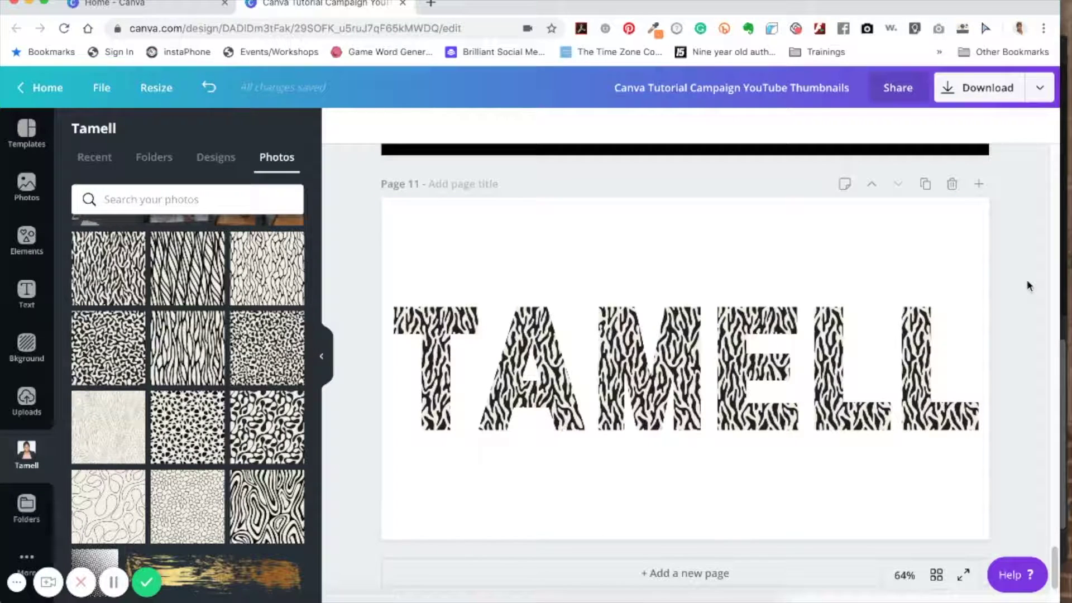